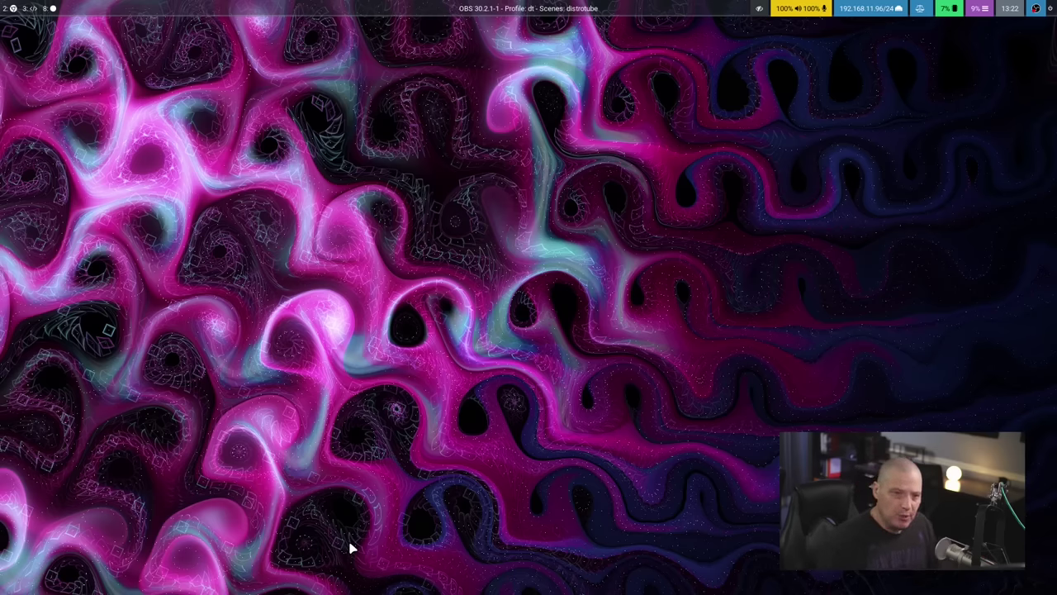
Launch Emacs, open the recent hyprland.org notes and enlarge the text to show the pacman commands.
key(super+e)
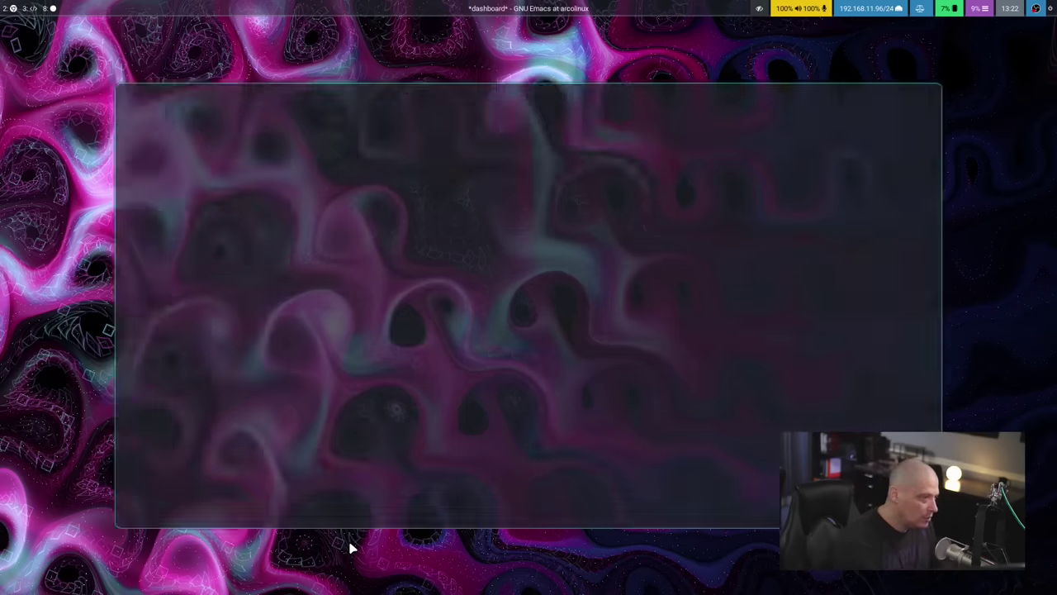
key(Return)
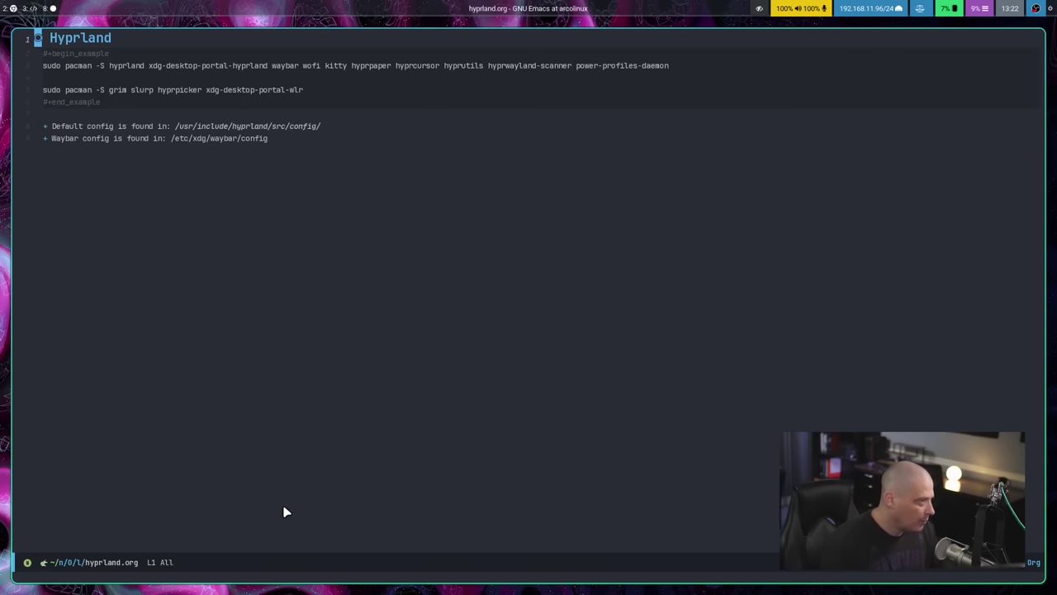
key(ctrl+equal)
key(ctrl+equal)
key(ctrl+equal)
key(ctrl+equal)
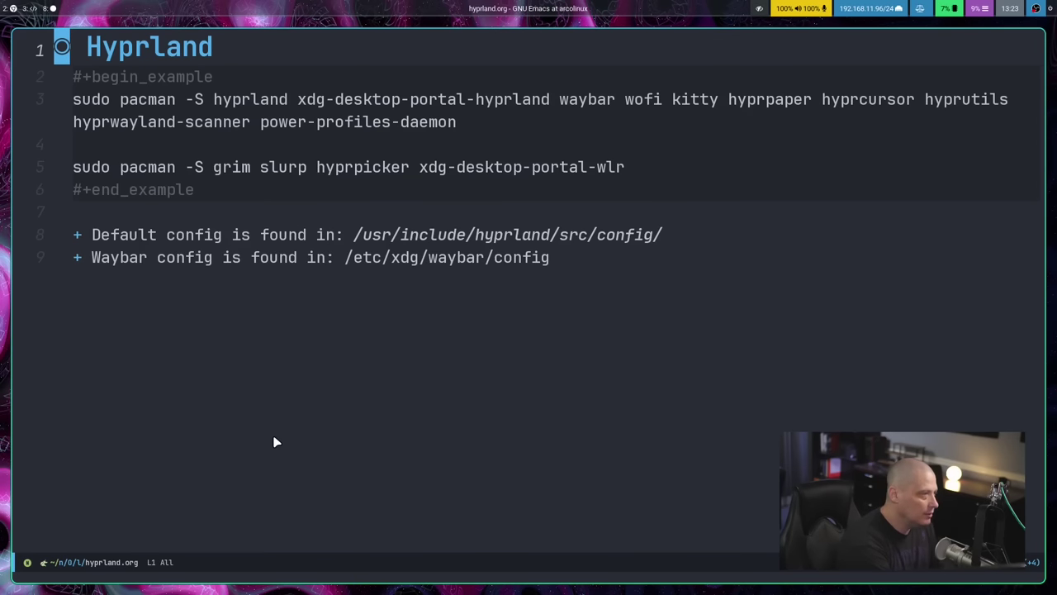
click(77, 92)
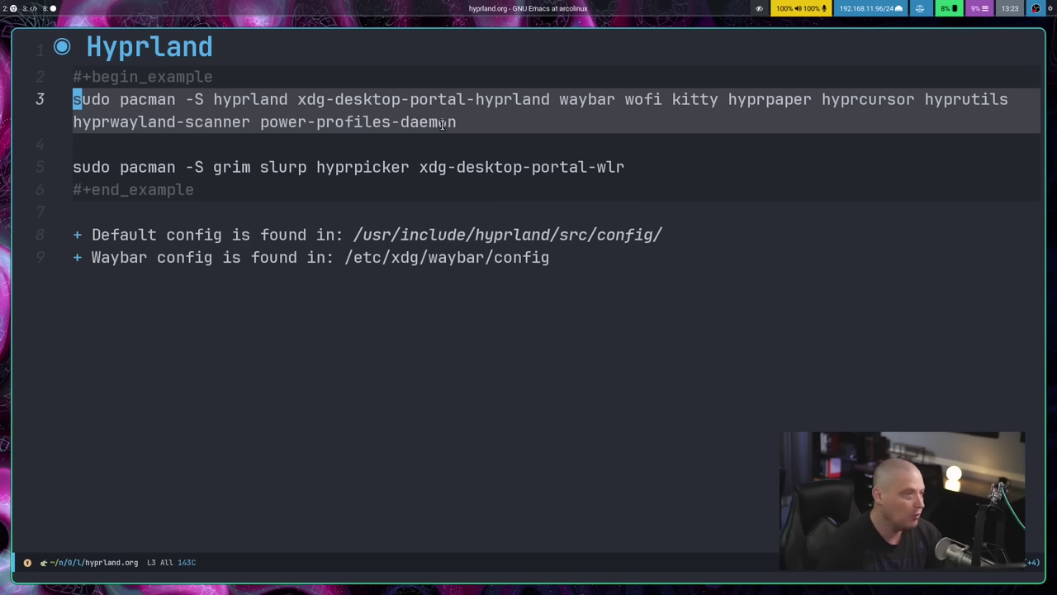
Highlight the pacman package list, the xdg-desktop-portal-wlr package, and the default and Waybar config paths.
click(189, 149)
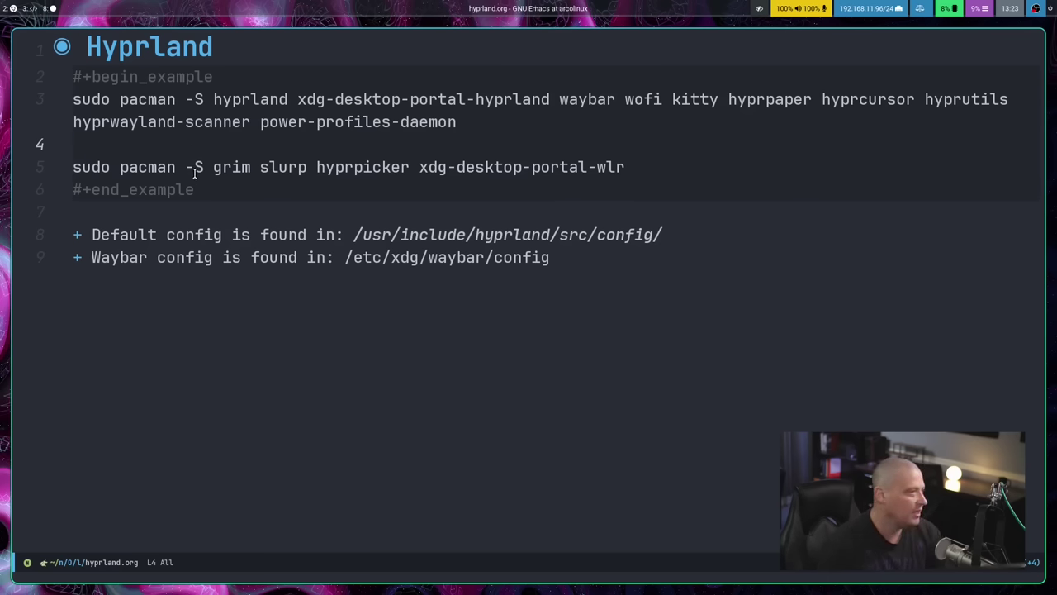
drag(208, 167, 646, 178)
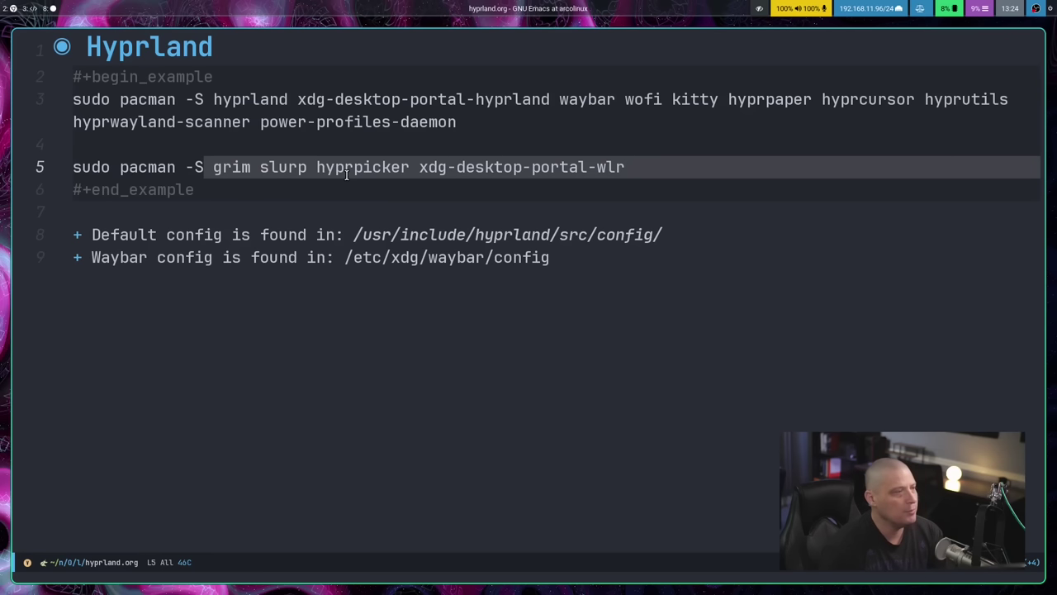
click(525, 169)
drag(421, 167, 632, 168)
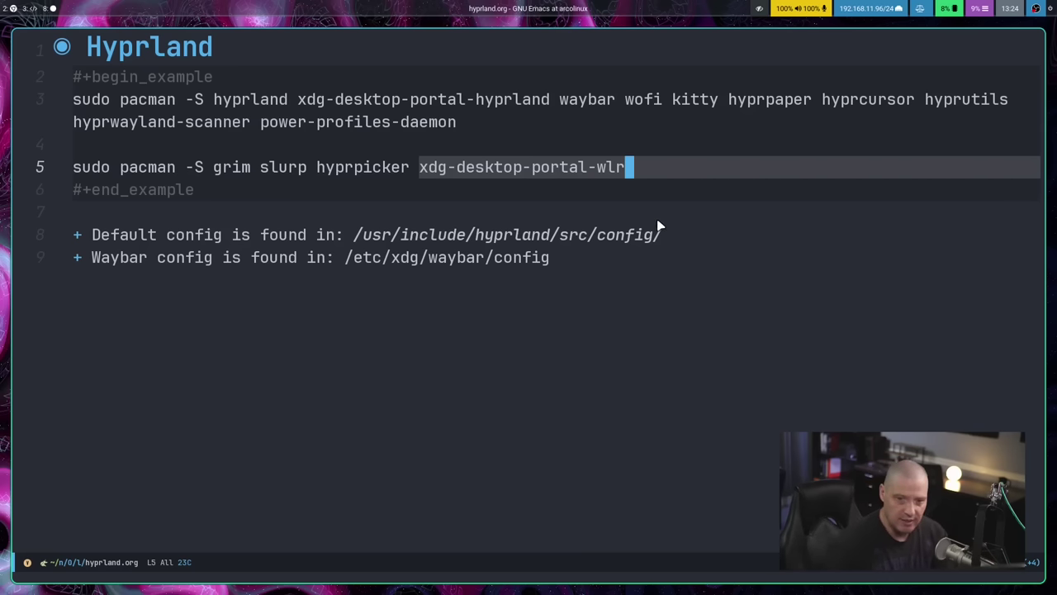
click(554, 323)
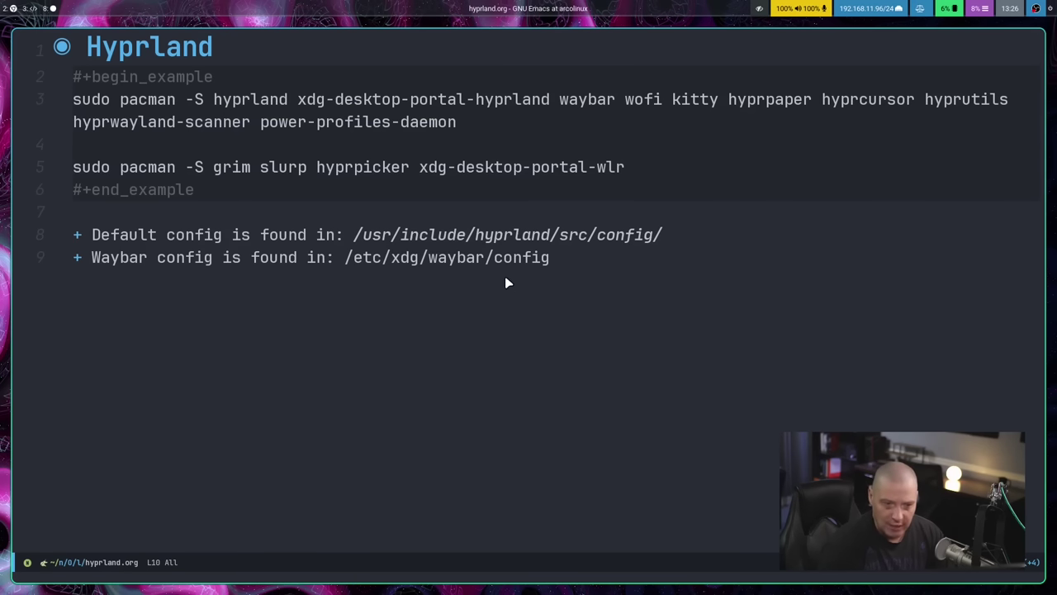
drag(347, 234, 643, 252)
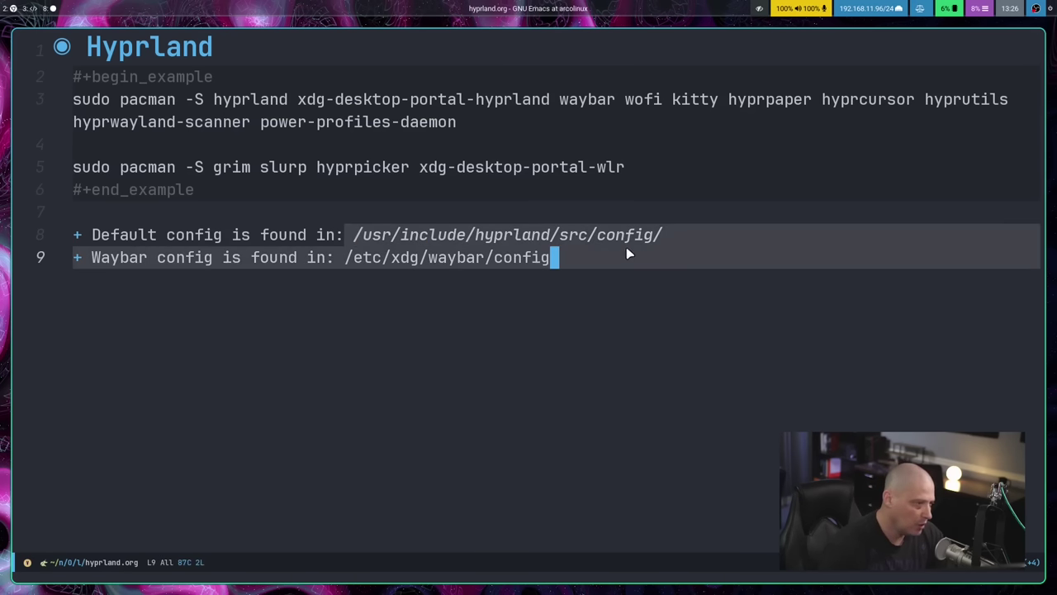
click(679, 237)
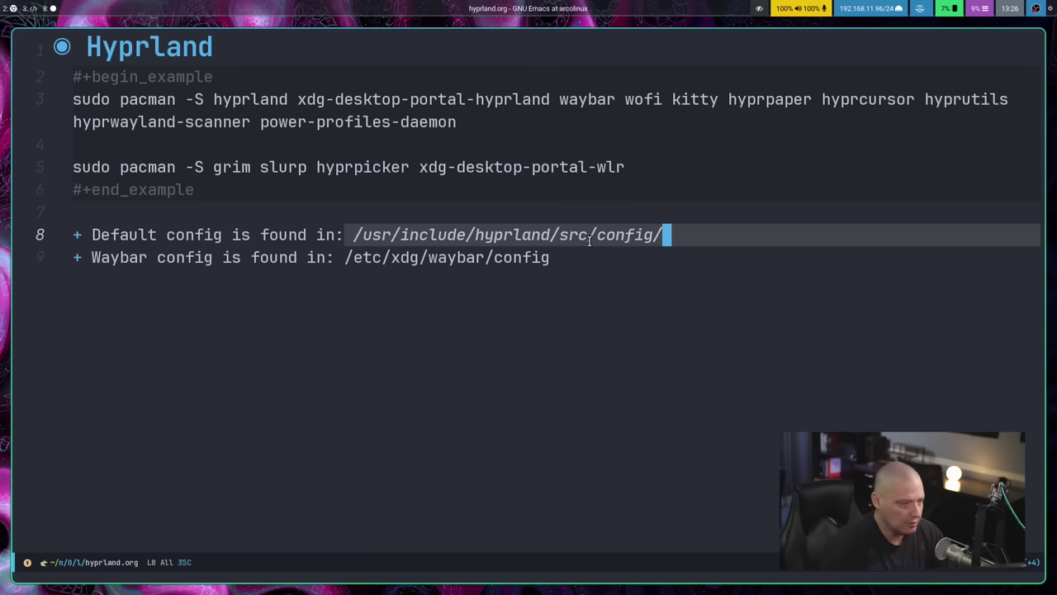
drag(354, 256, 545, 282)
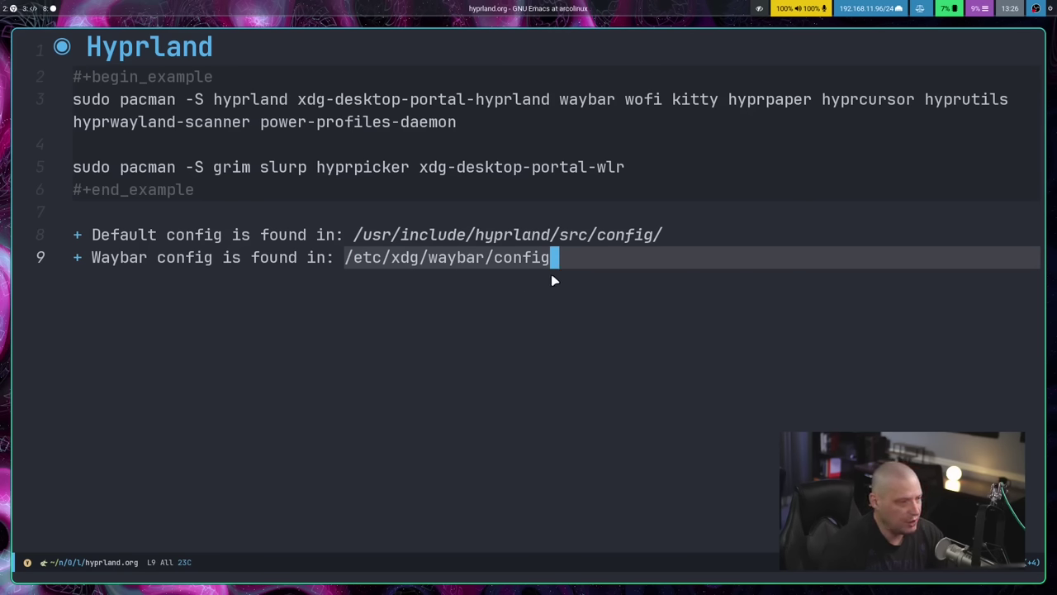
key(Return)
Launch pcmanfm and browse into ~/.config/hypr to locate hyprland.conf.
key(super+r)
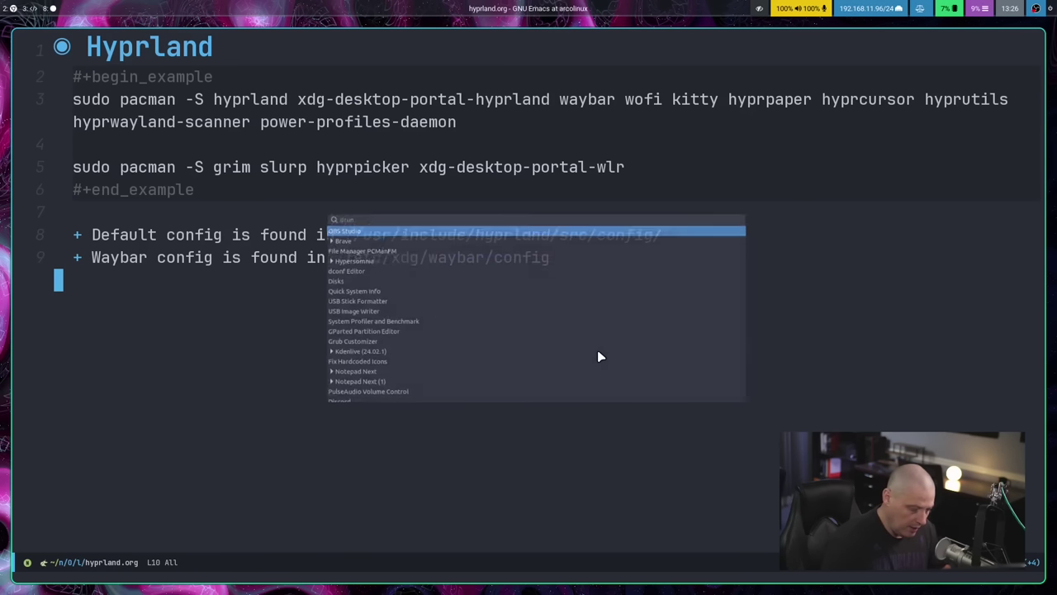
text(pcmanfm)
key(Return)
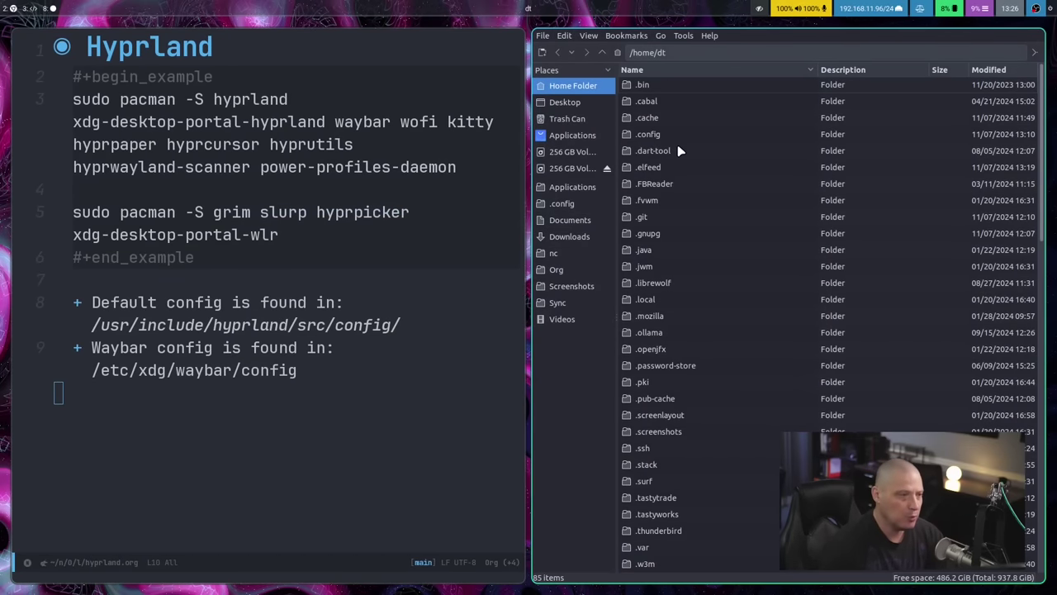
double_click(665, 134)
scroll(719, 248, down, 8)
scroll(714, 267, down, 3)
double_click(700, 272)
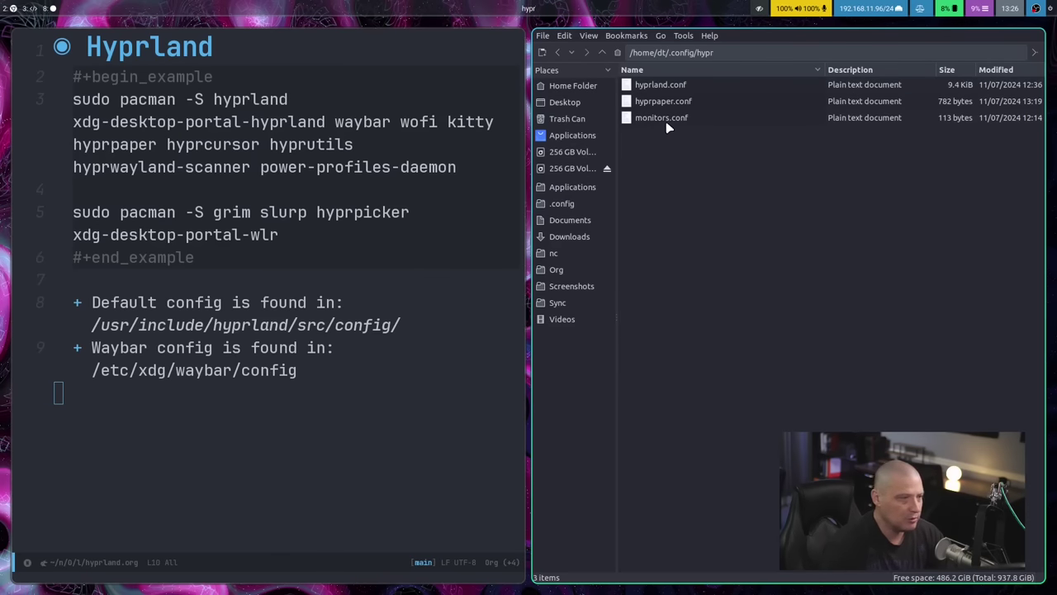
click(680, 86)
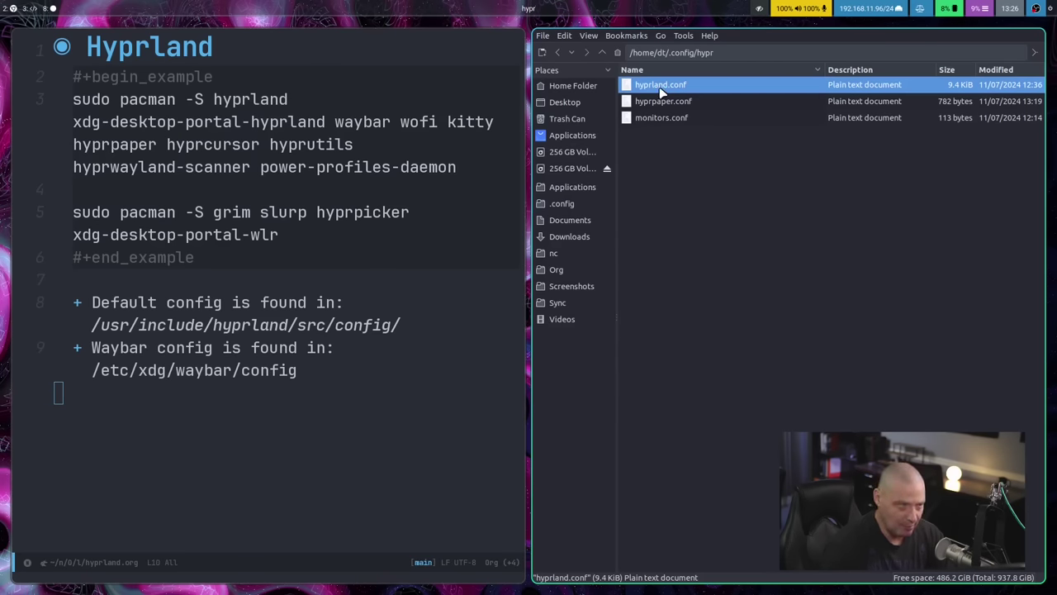
In ~/.config/waybar, delete modded-config.jsonrc so only config.jsonc remains.
click(603, 52)
scroll(747, 323, down, 20)
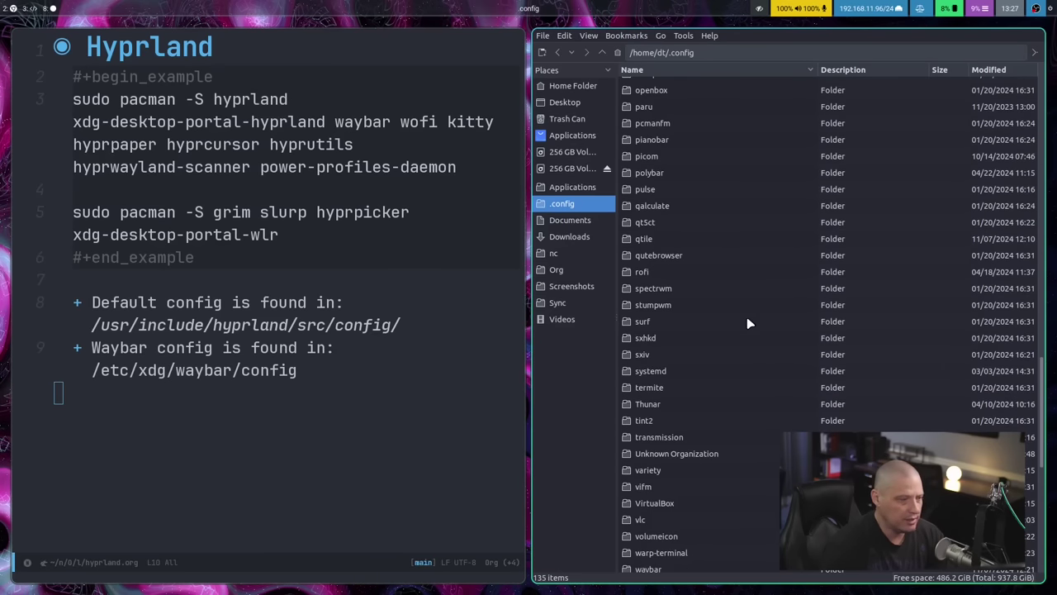
scroll(747, 323, down, 5)
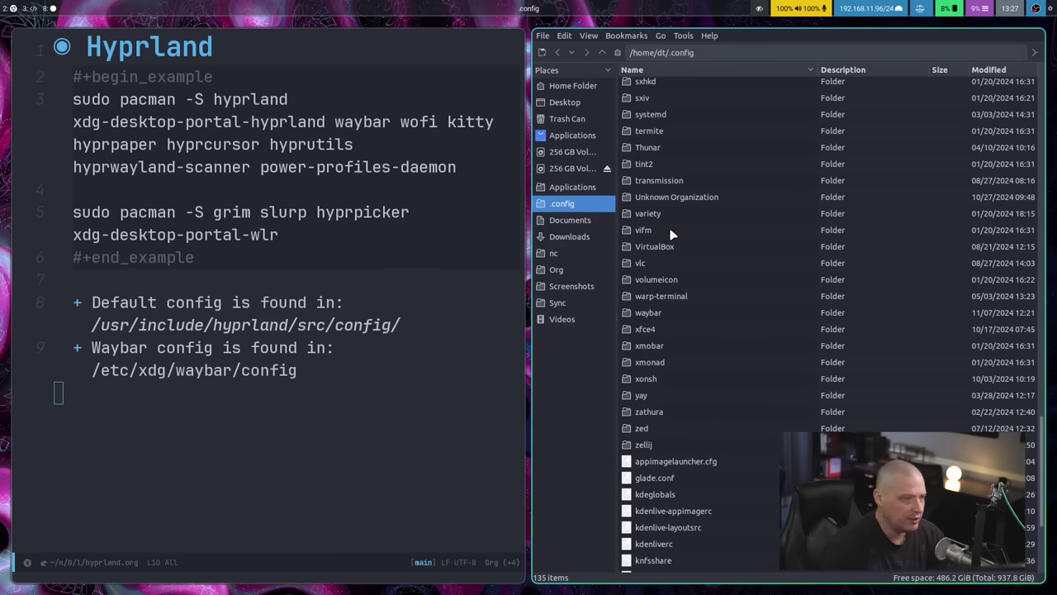
text(waybar)
key(Return)
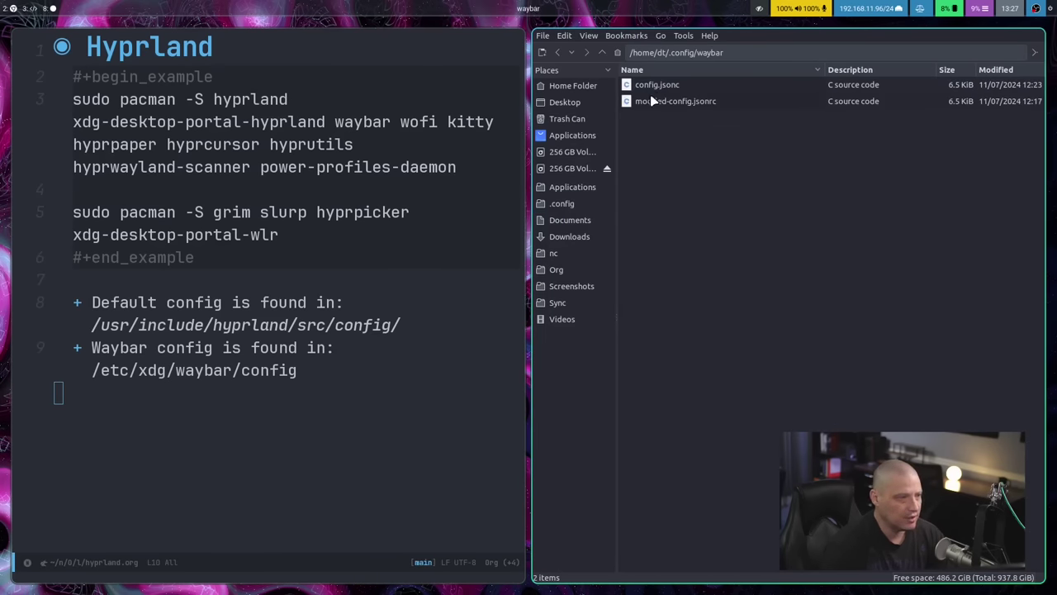
click(678, 106)
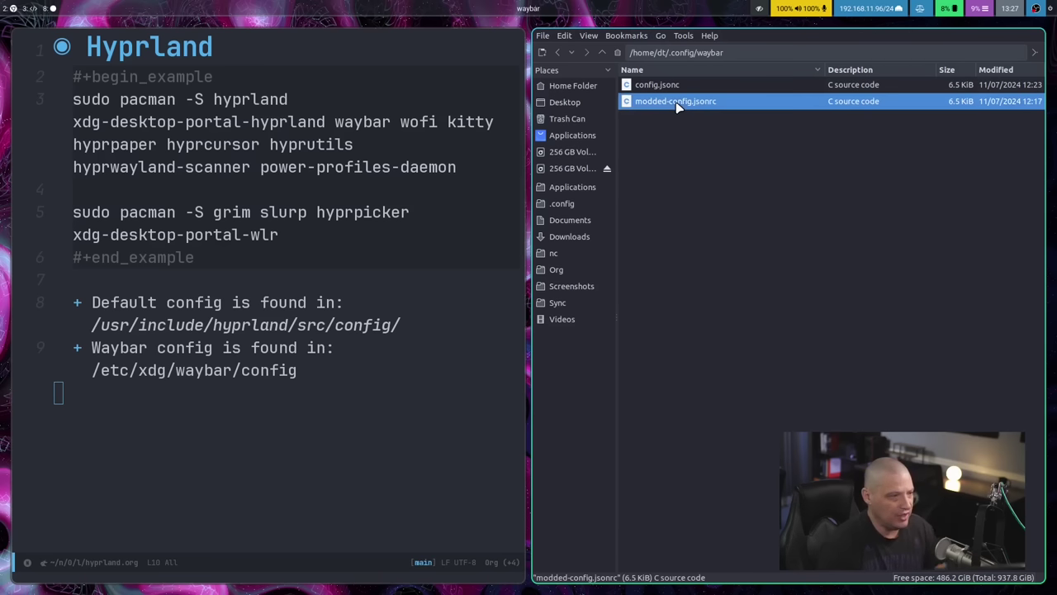
key(Delete)
click(852, 323)
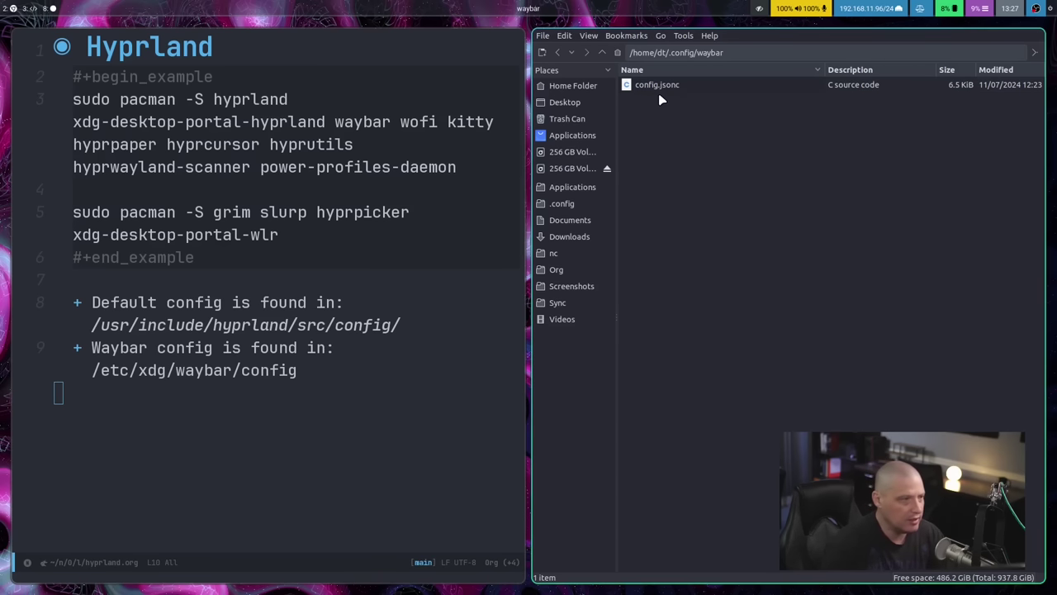
click(660, 92)
click(689, 162)
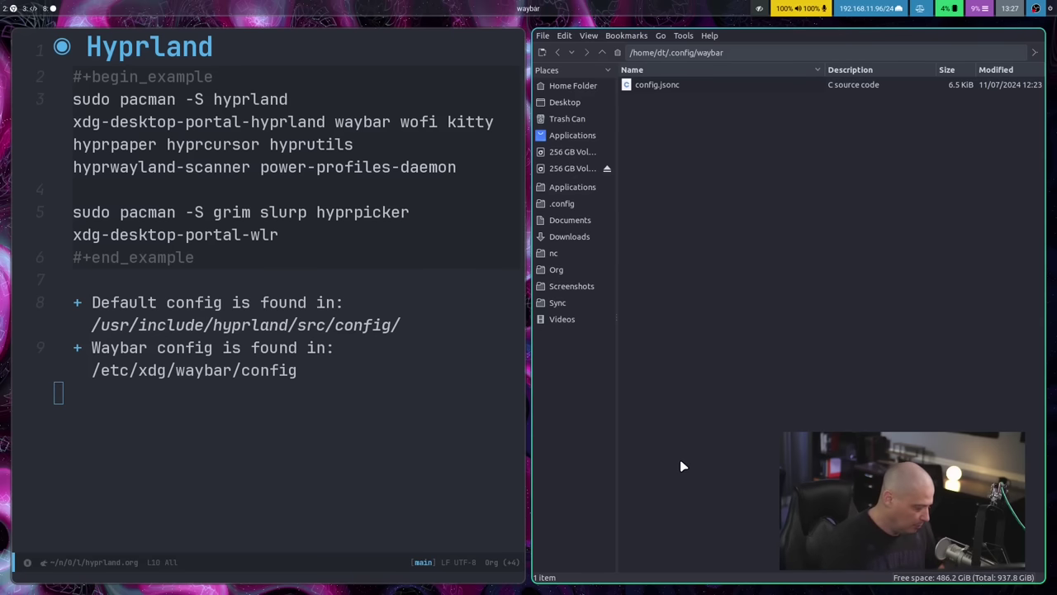
Close the file manager and Emacs, relaunch Emacs and browse ~/.config/hypr/ to hyprland.conf.
key(super+shift+c)
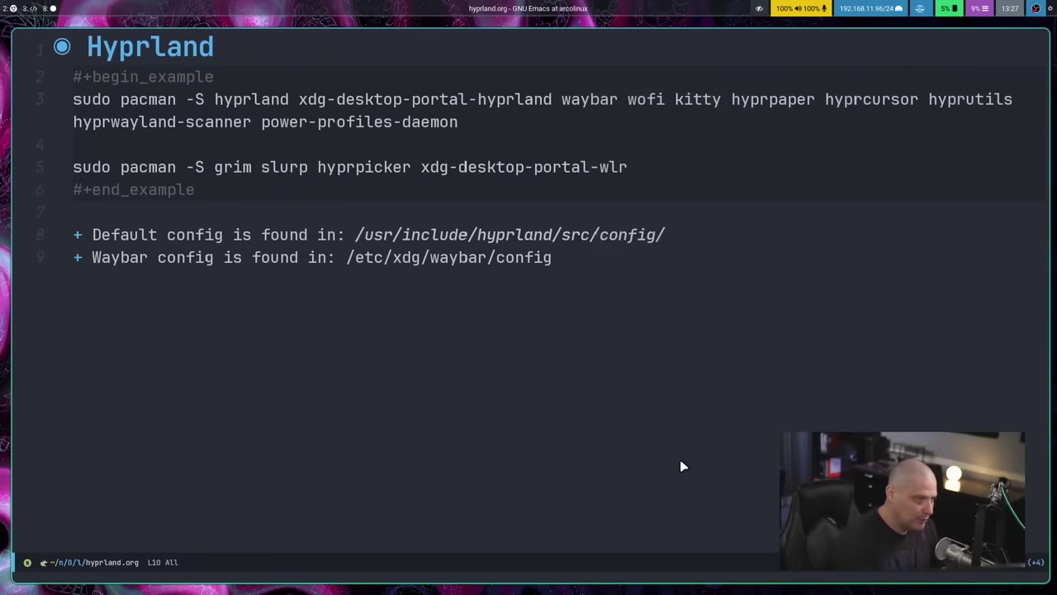
key(super+shift+c)
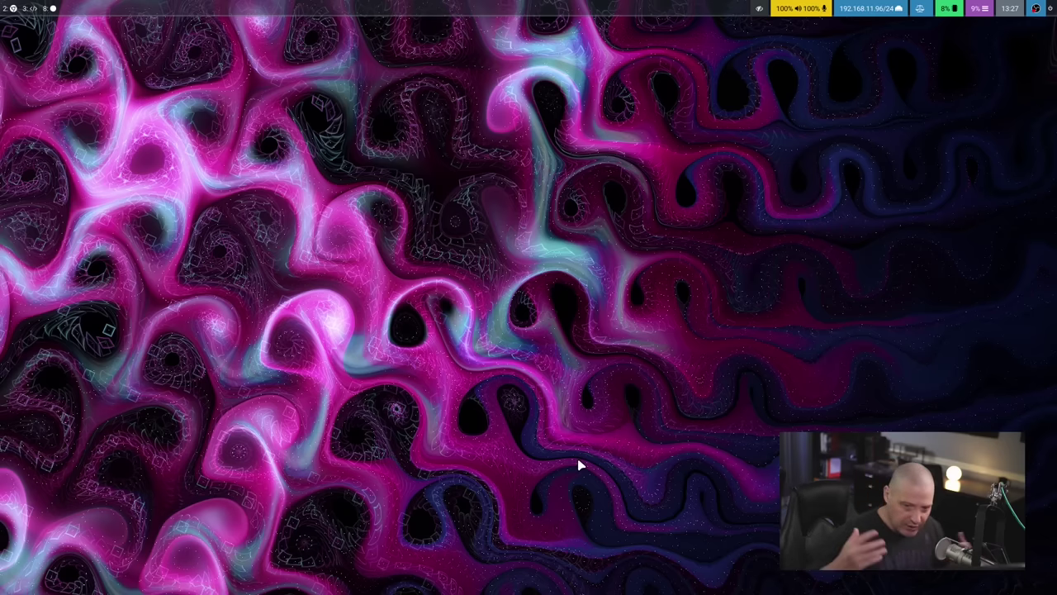
key(super+e)
key(e)
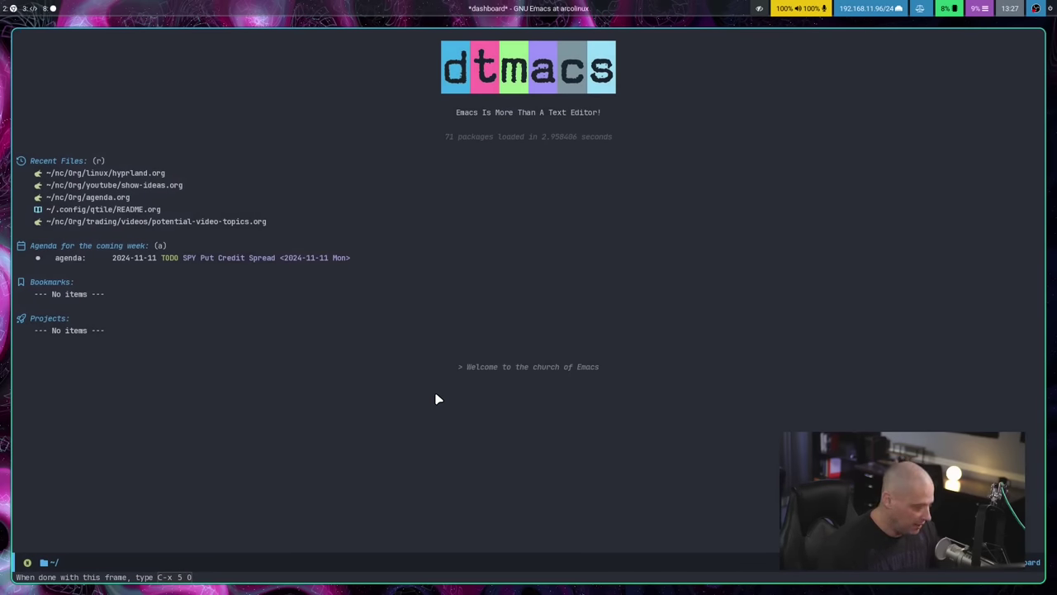
key(space)
key(period)
text(.config/)
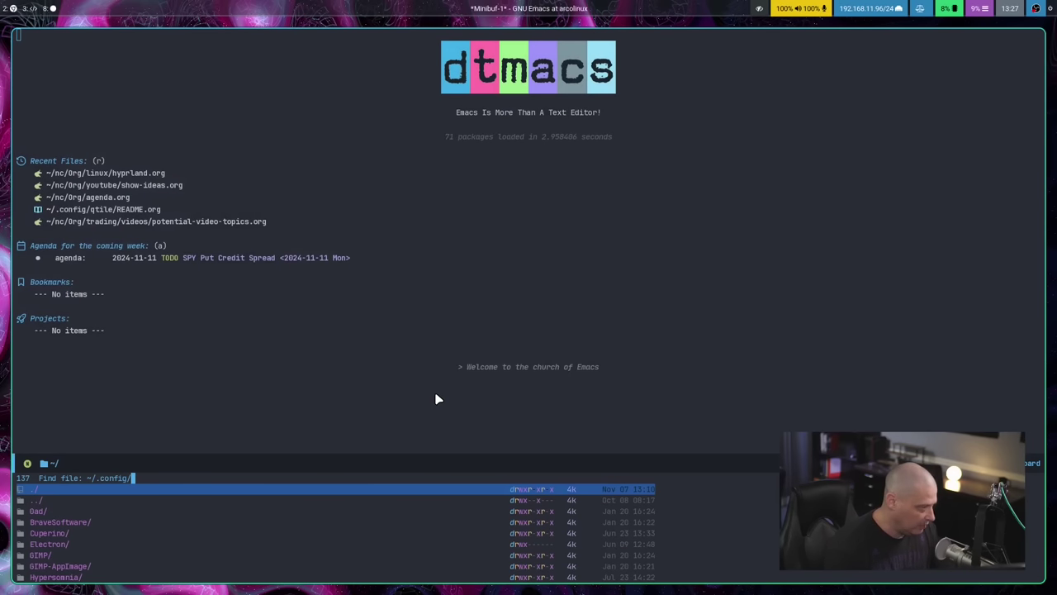
text(hypr/)
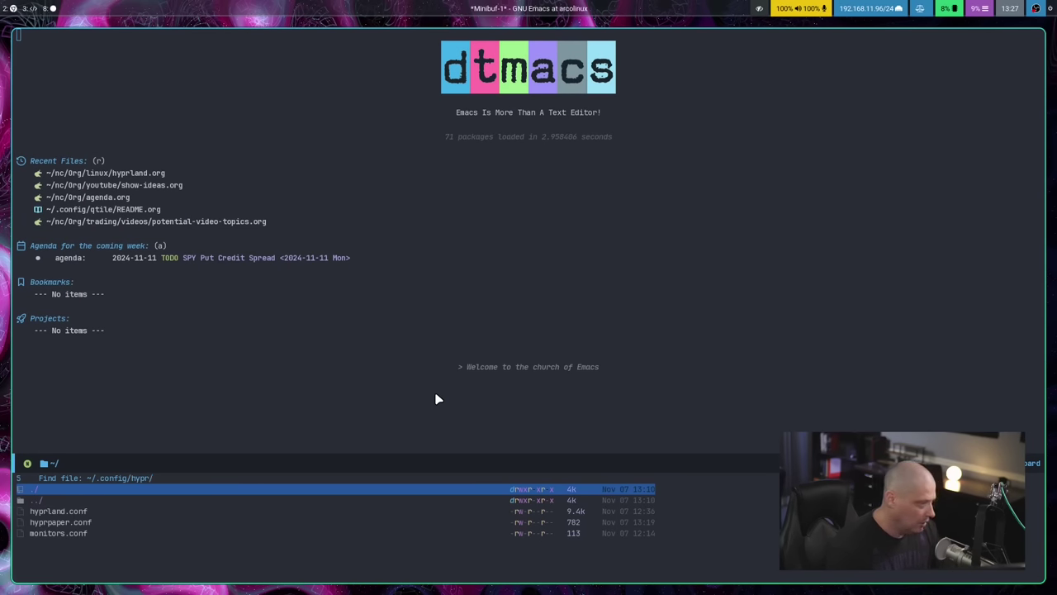
key(Down)
key(Down)
key(Down)
key(Up)
key(Return)
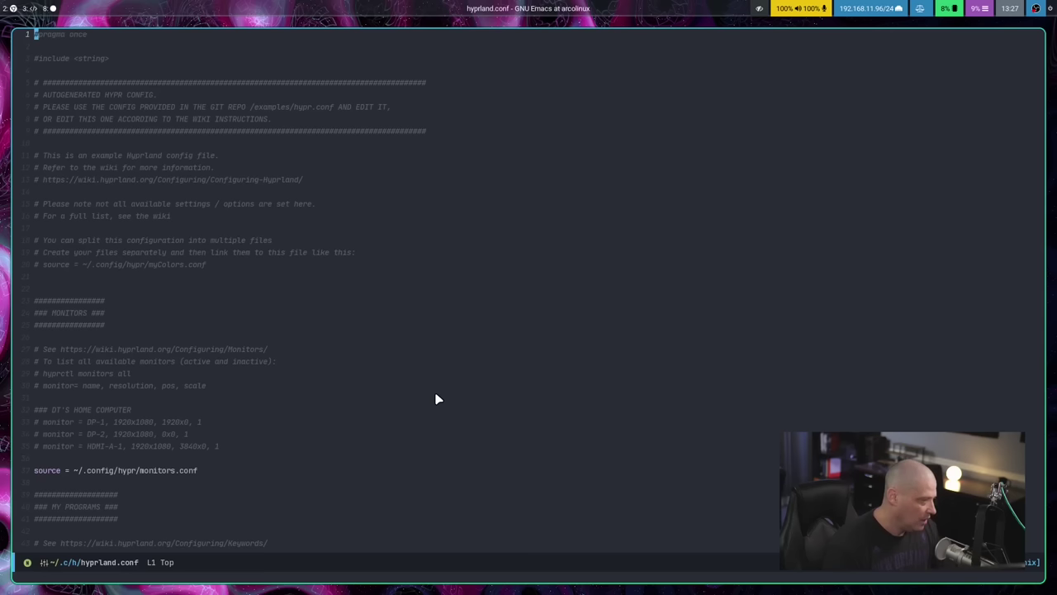
key(ctrl+=)
key(ctrl+=)
key(ctrl+=)
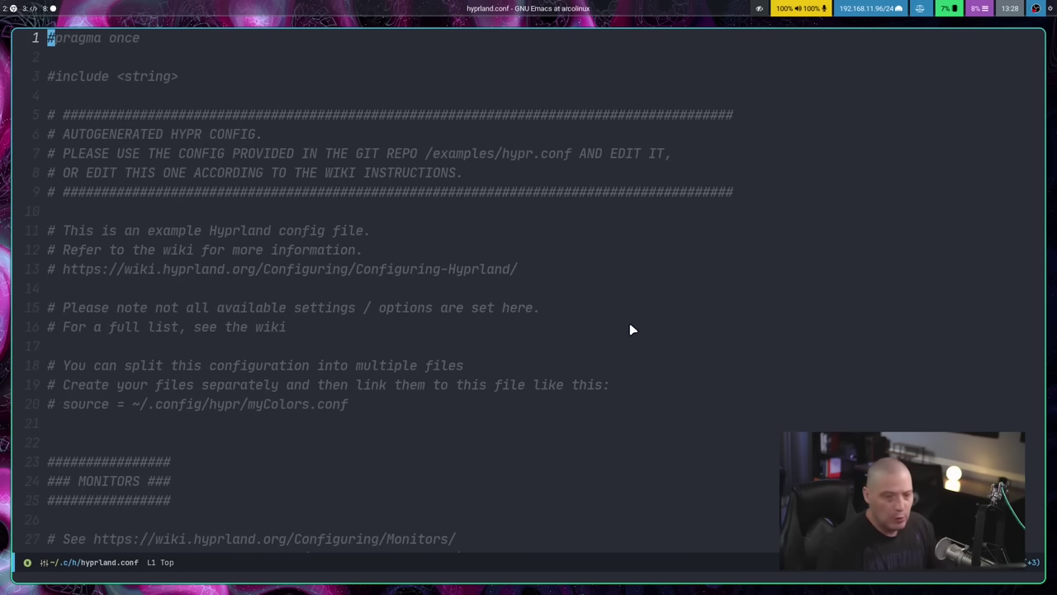
scroll(629, 323, down, 6)
scroll(630, 325, up, 3)
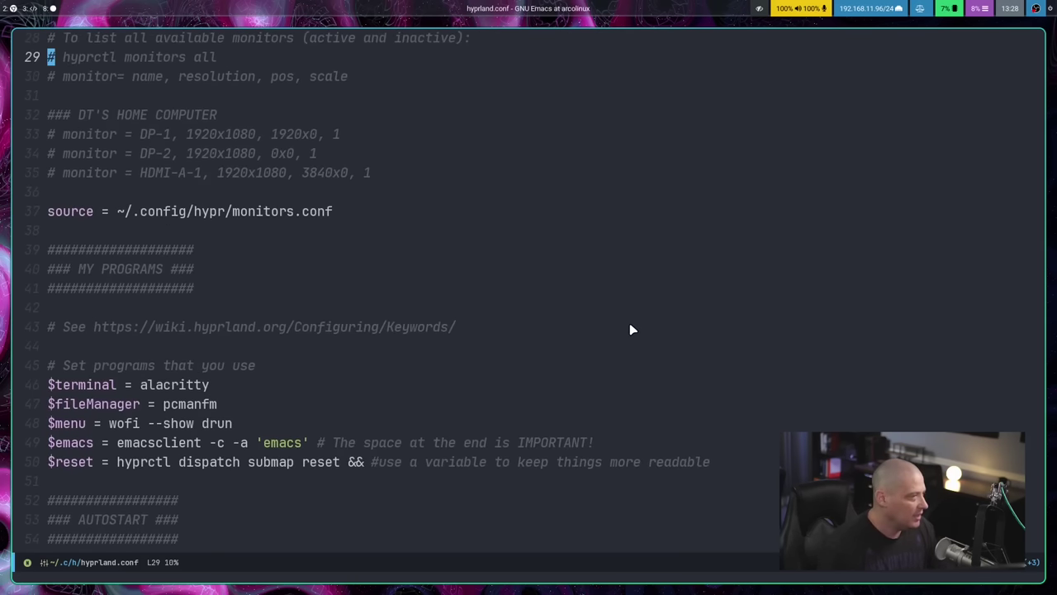
drag(392, 276, 36, 210)
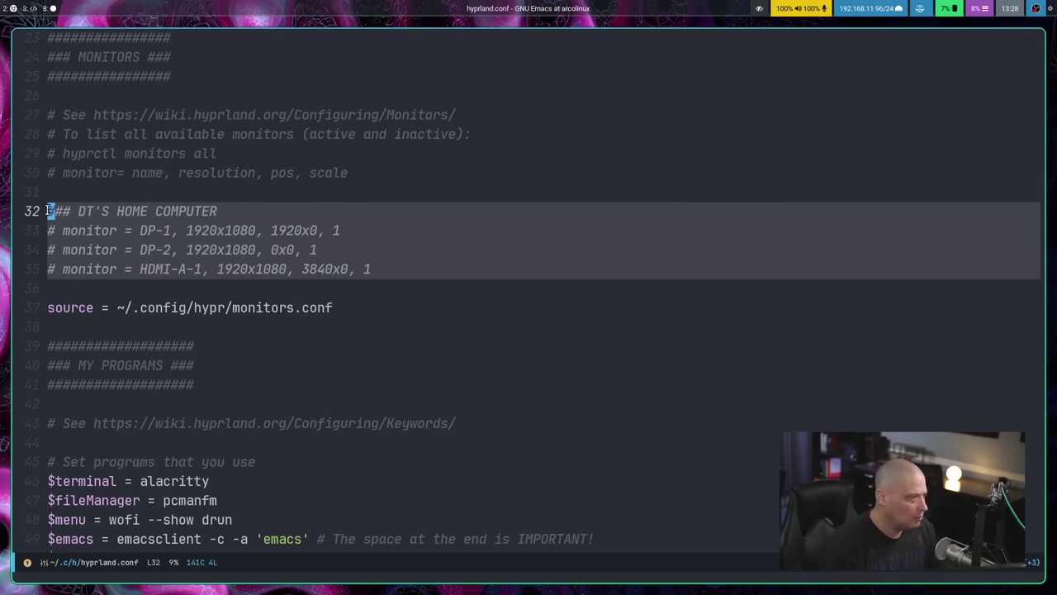
click(211, 293)
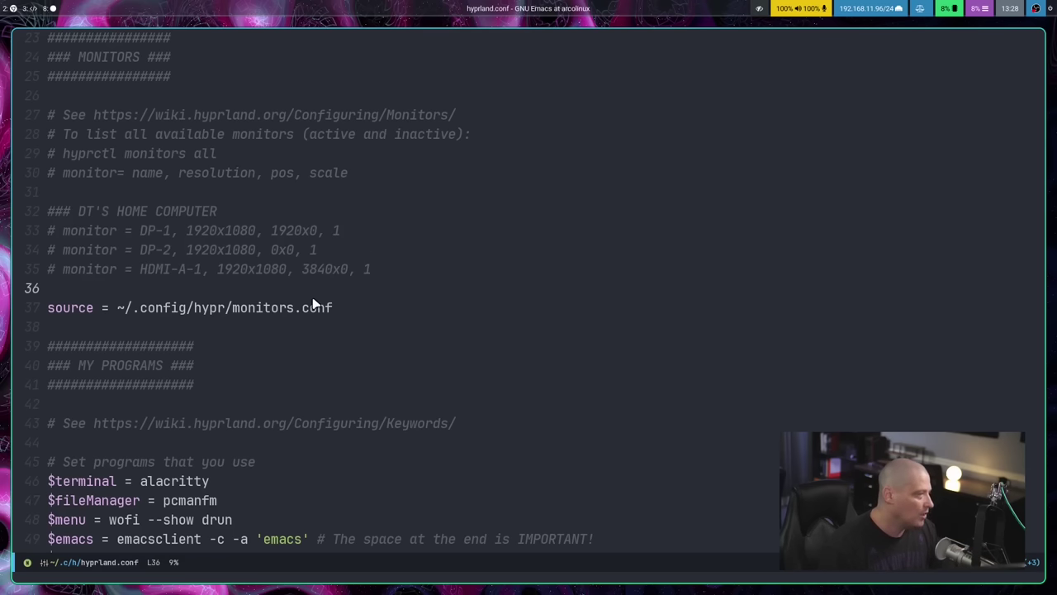
drag(353, 306, 20, 299)
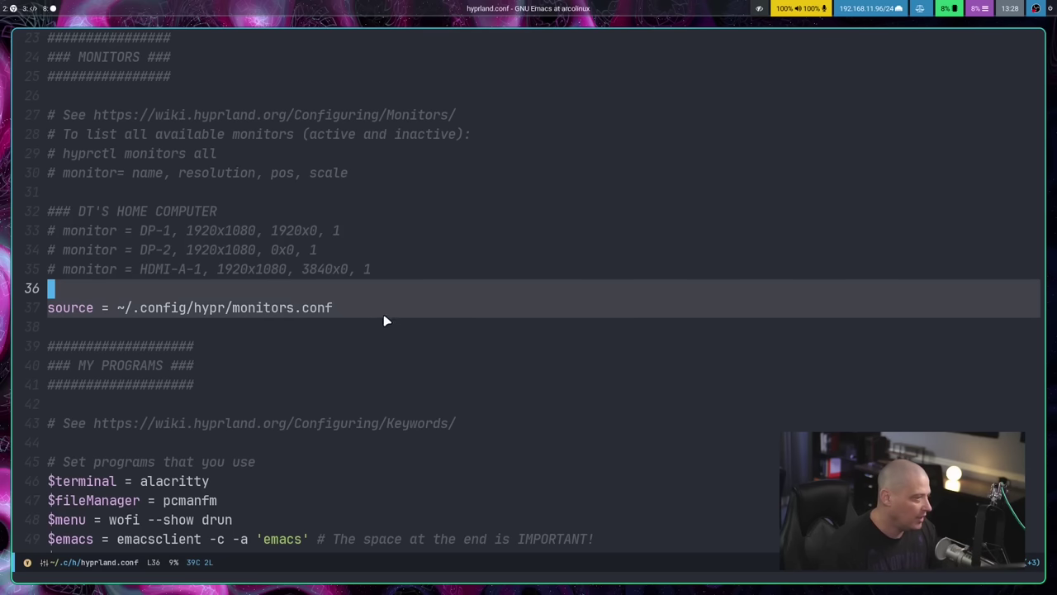
click(337, 308)
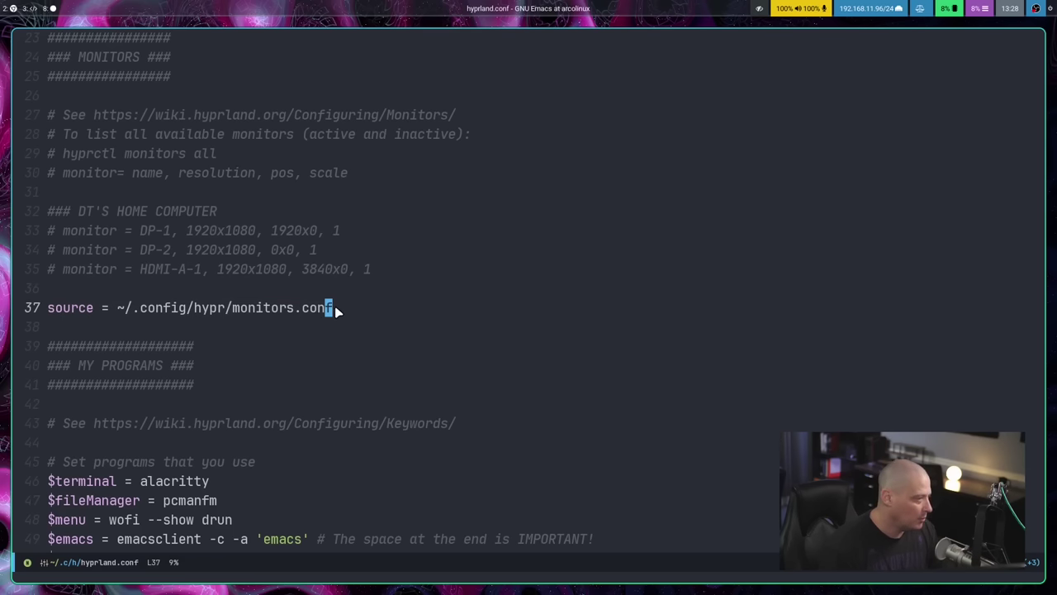
drag(385, 285, 45, 219)
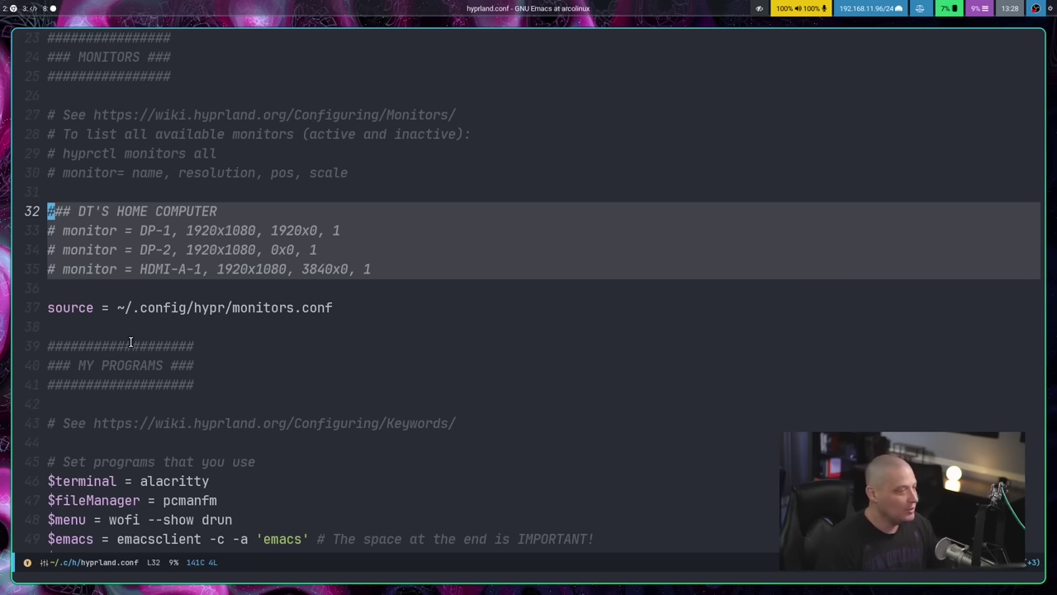
drag(119, 307, 348, 307)
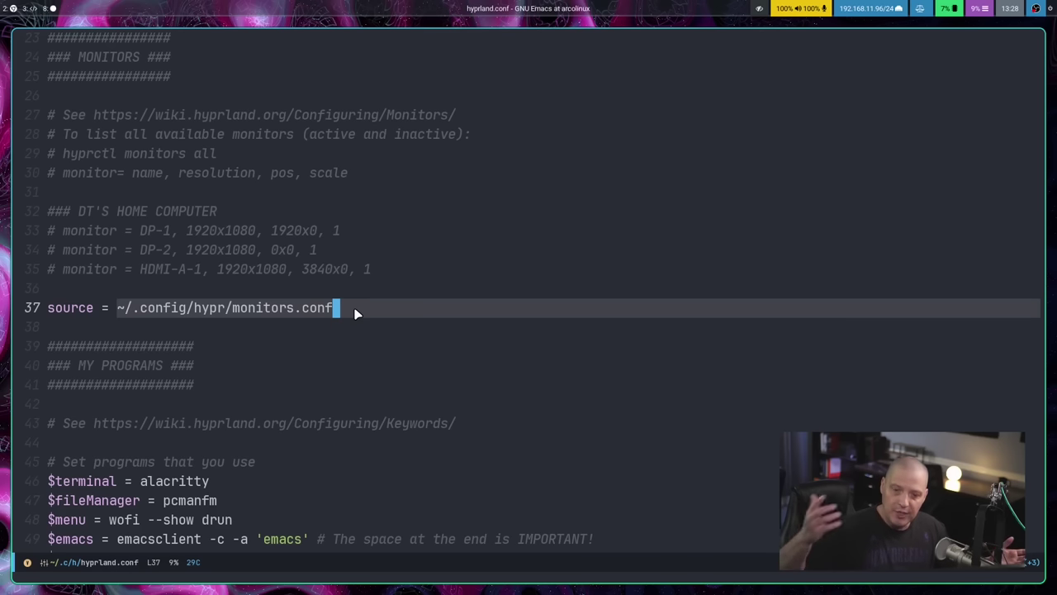
click(366, 350)
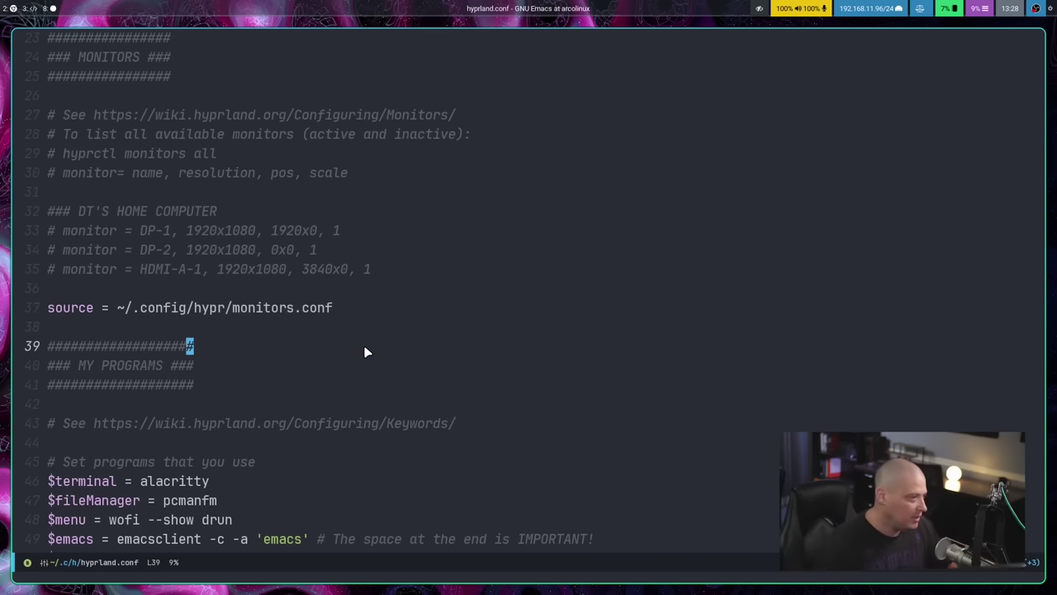
click(350, 307)
click(157, 308)
click(49, 307)
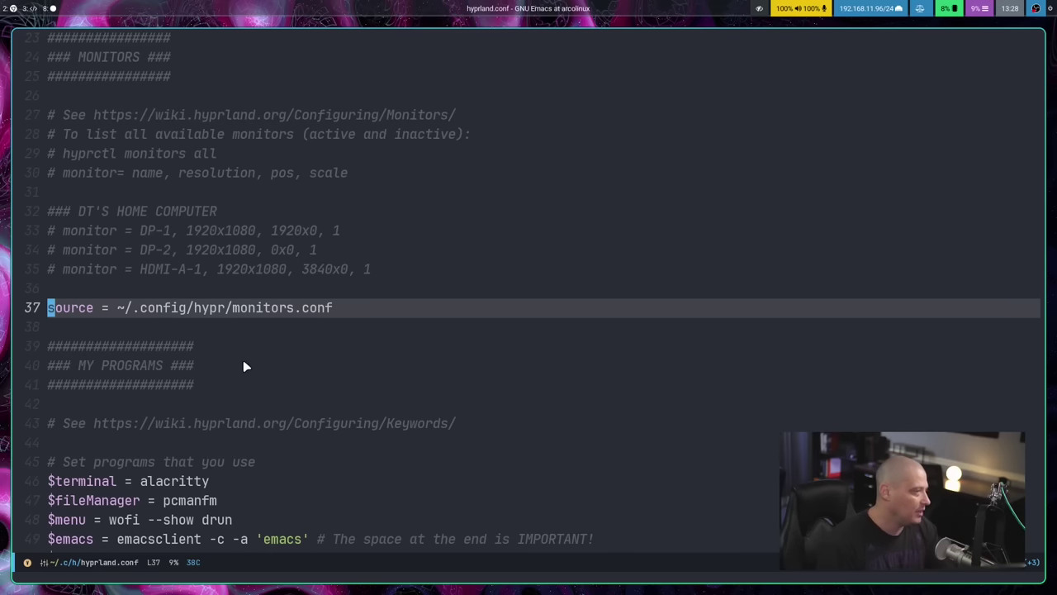
click(361, 269)
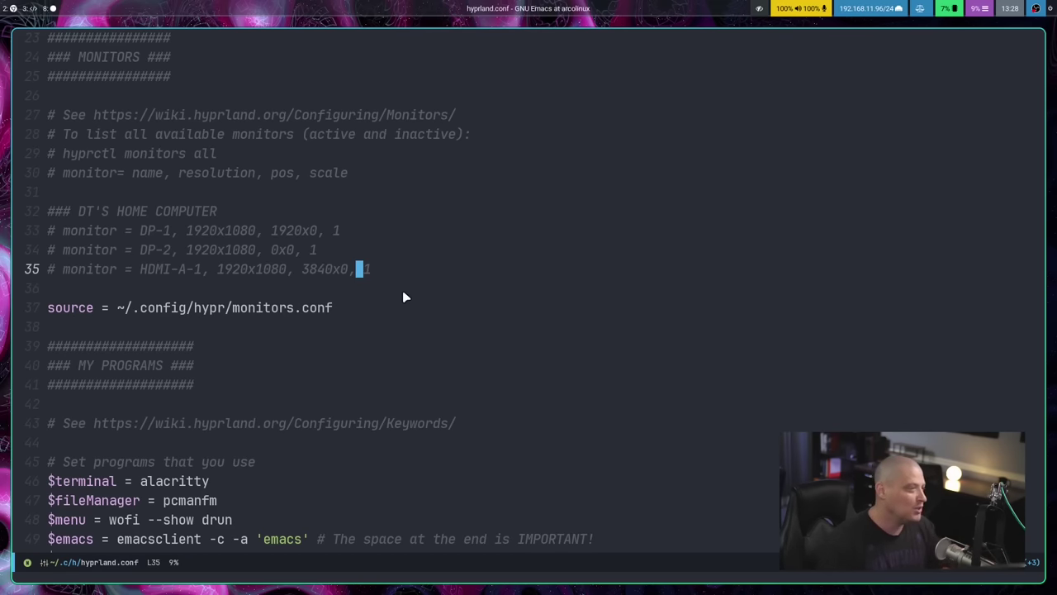
drag(404, 297, 46, 224)
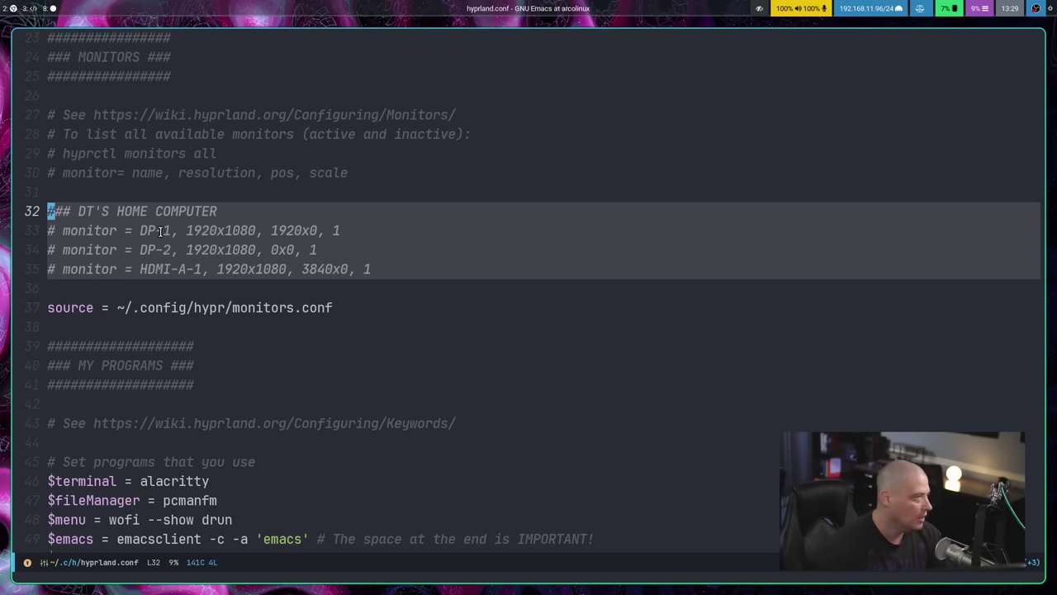
click(198, 231)
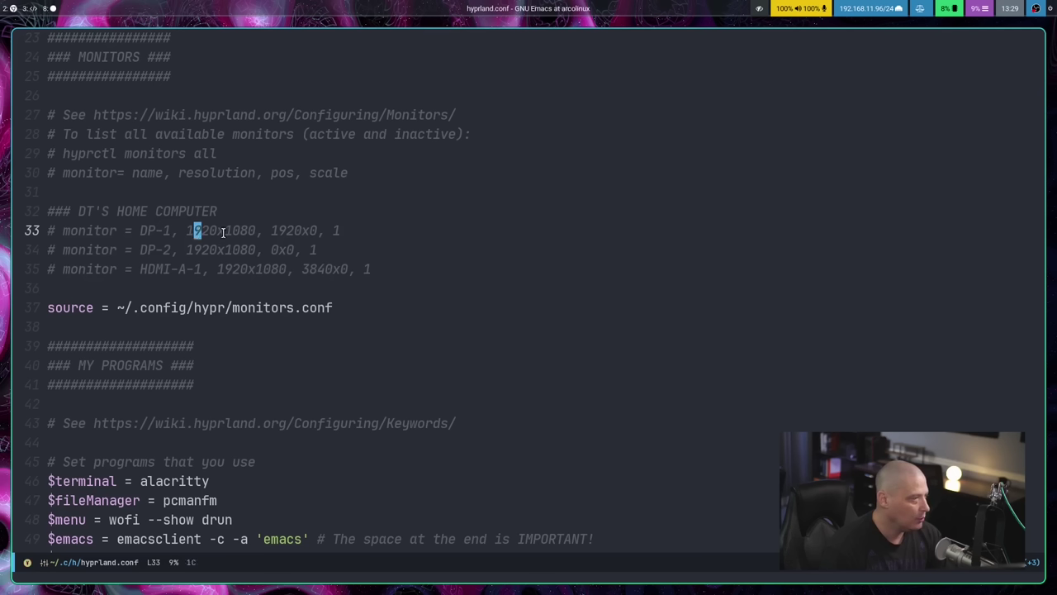
double_click(227, 232)
drag(273, 231, 313, 230)
click(336, 231)
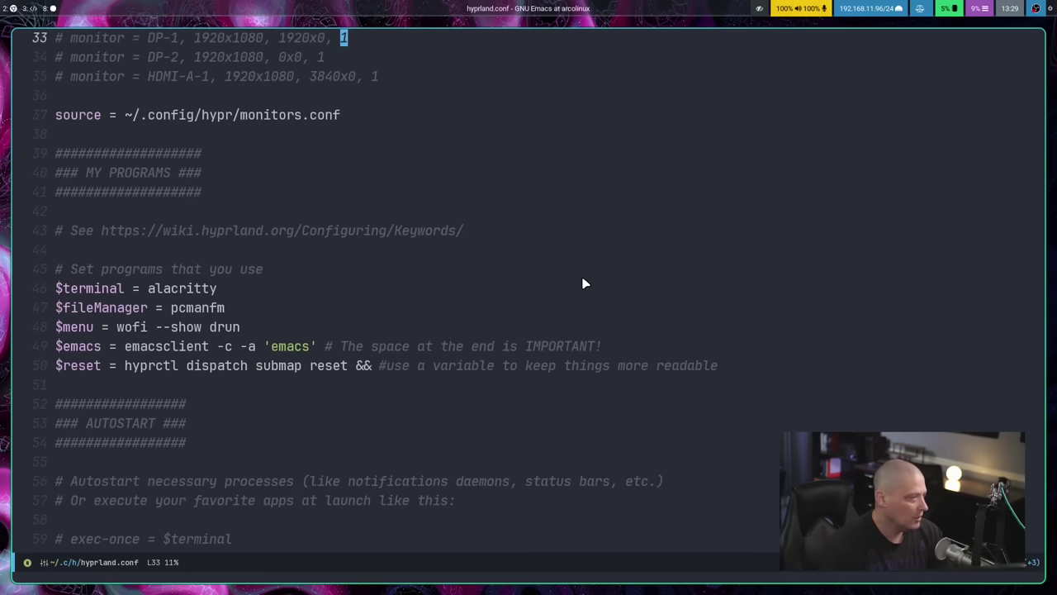
scroll(590, 277, down, 5)
scroll(372, 273, up, 1)
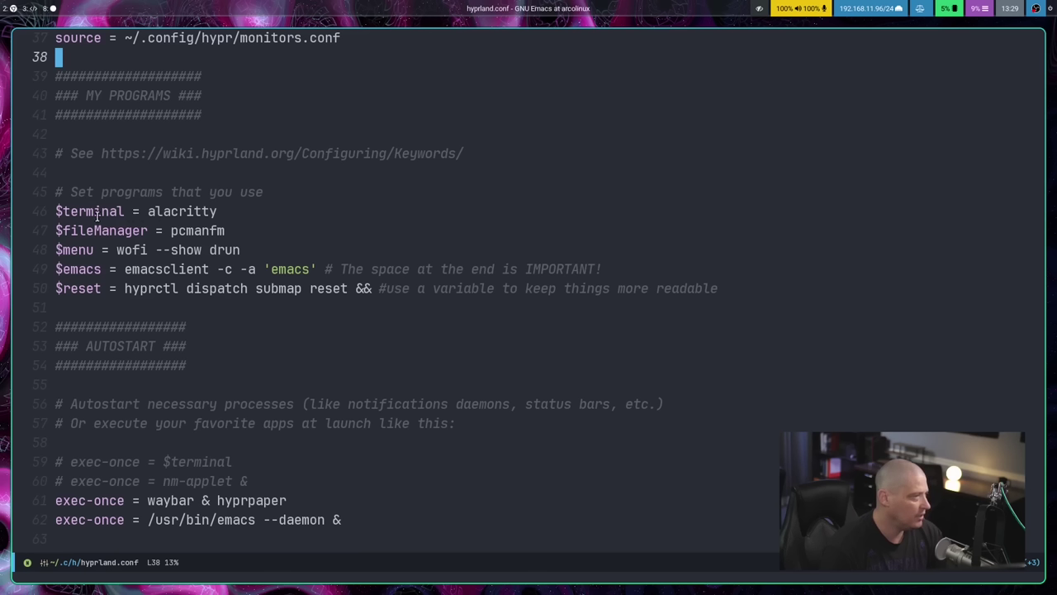
click(151, 213)
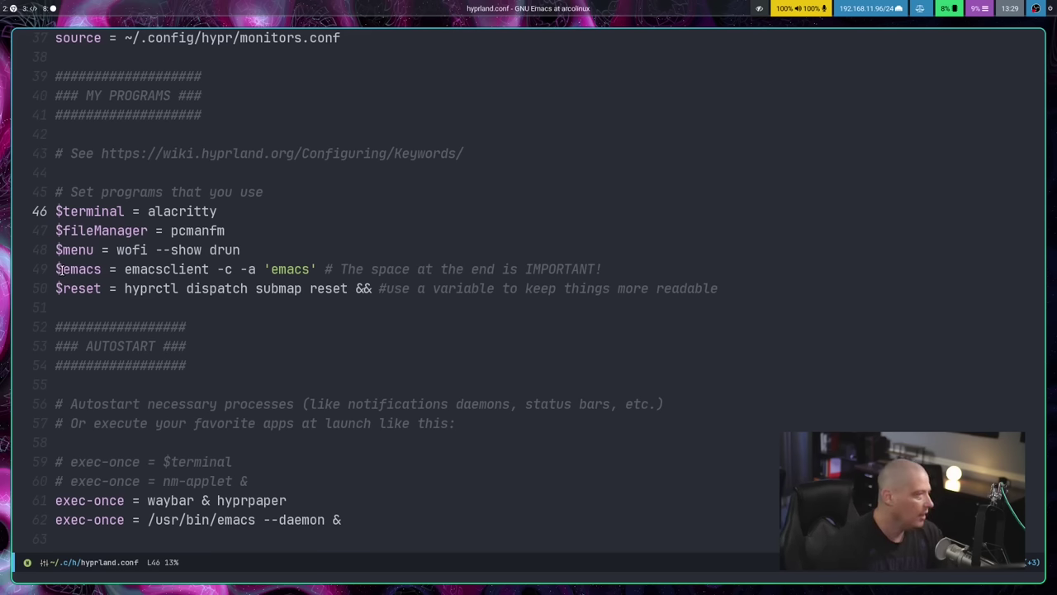
drag(58, 270, 727, 291)
click(105, 270)
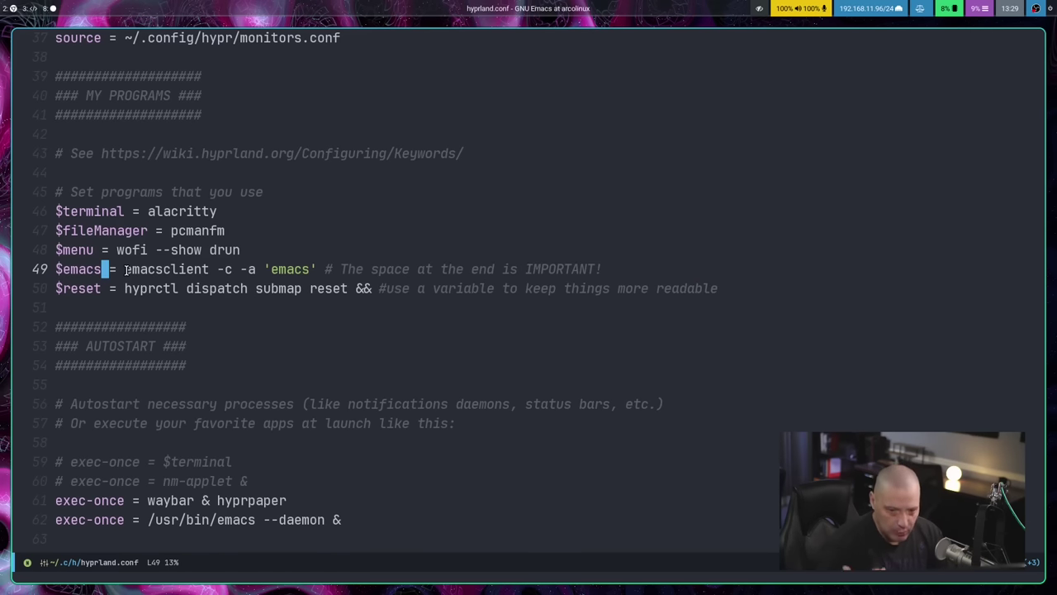
click(126, 269)
drag(128, 269, 314, 265)
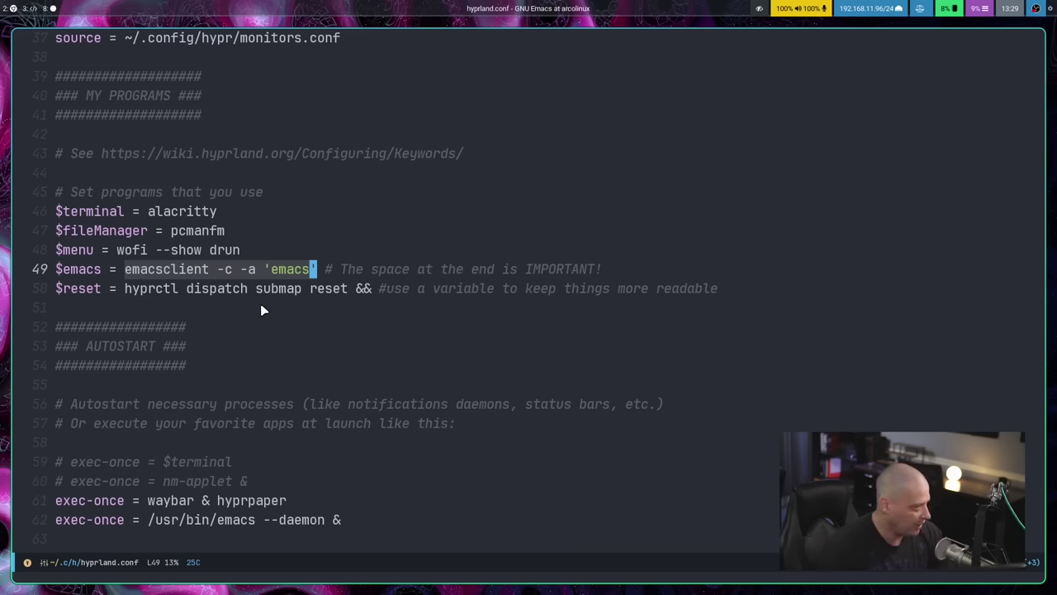
click(217, 307)
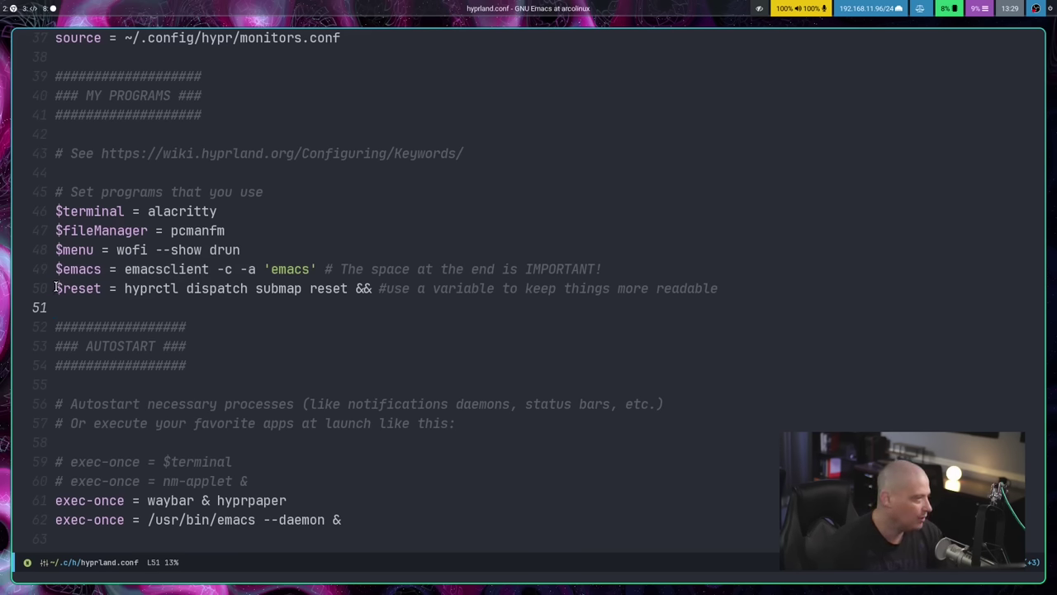
key(Up)
drag(122, 288, 366, 288)
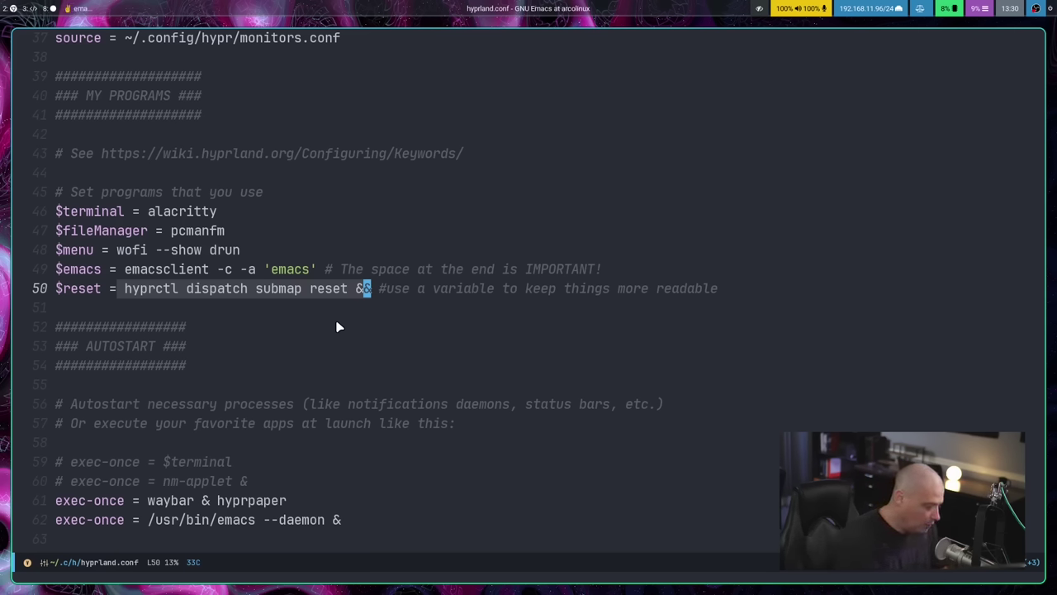
key(super+e)
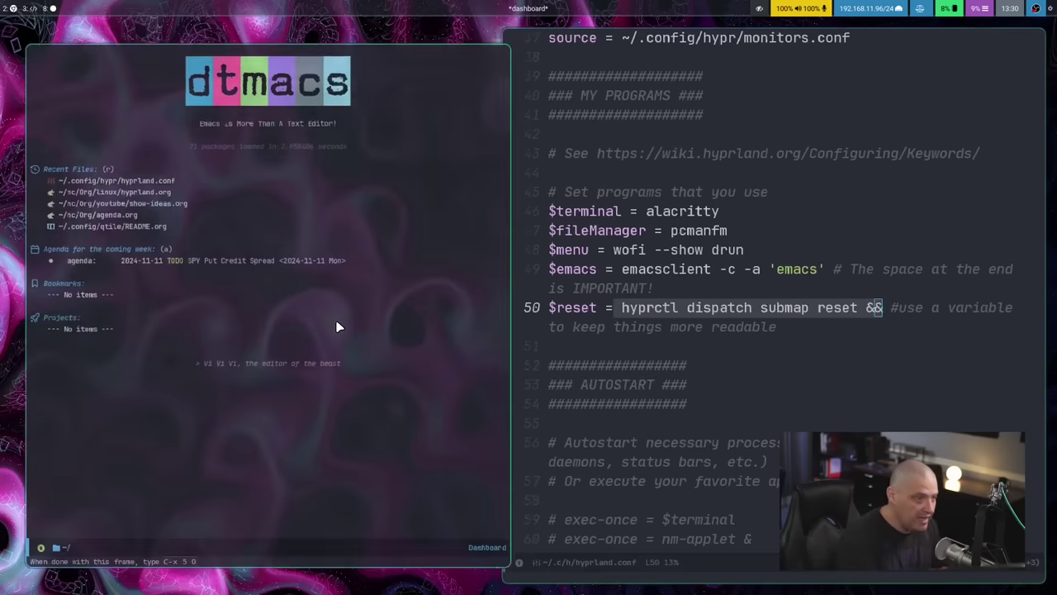
key(ctrl+x)
key(5)
key(0)
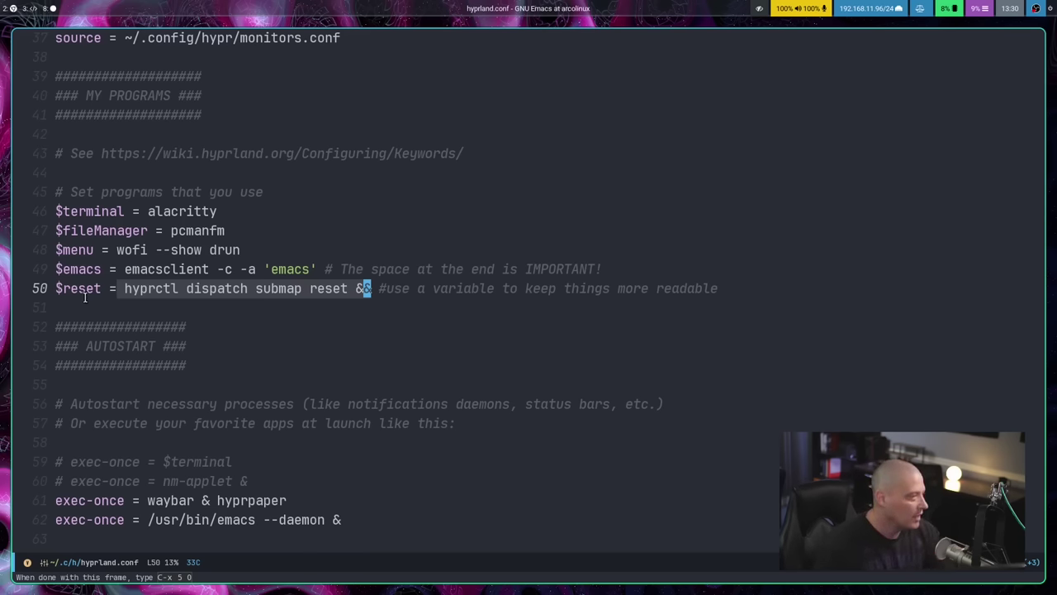
drag(60, 288, 387, 289)
Review the AUTOSTART section, highlighting the waybar and emacs daemon autostart lines.
click(570, 380)
scroll(425, 342, down, 3)
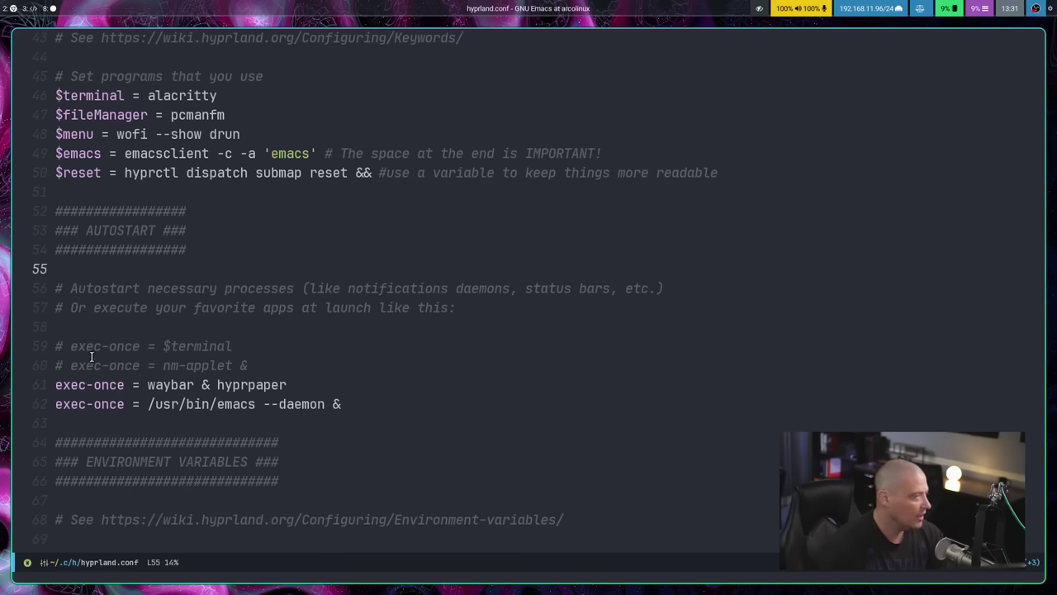
click(295, 384)
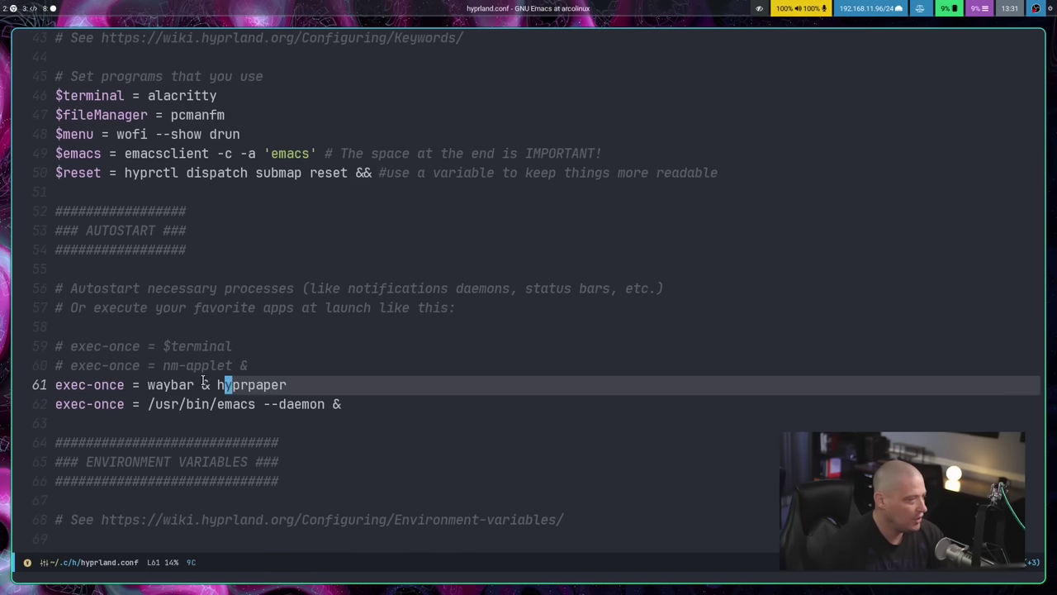
click(58, 383)
click(240, 423)
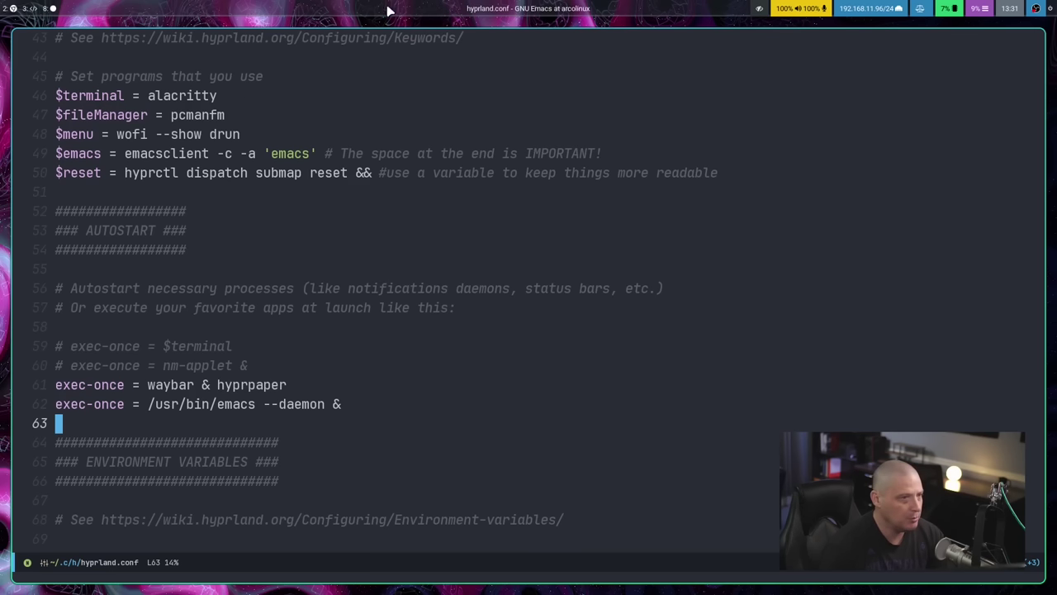
scroll(355, 361, down, 2)
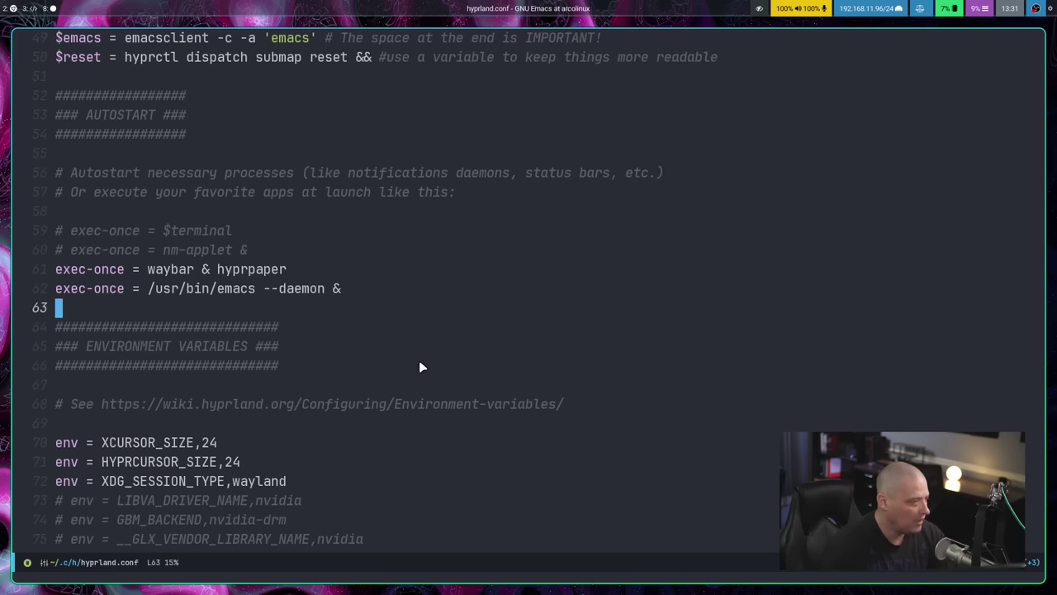
drag(58, 288, 356, 289)
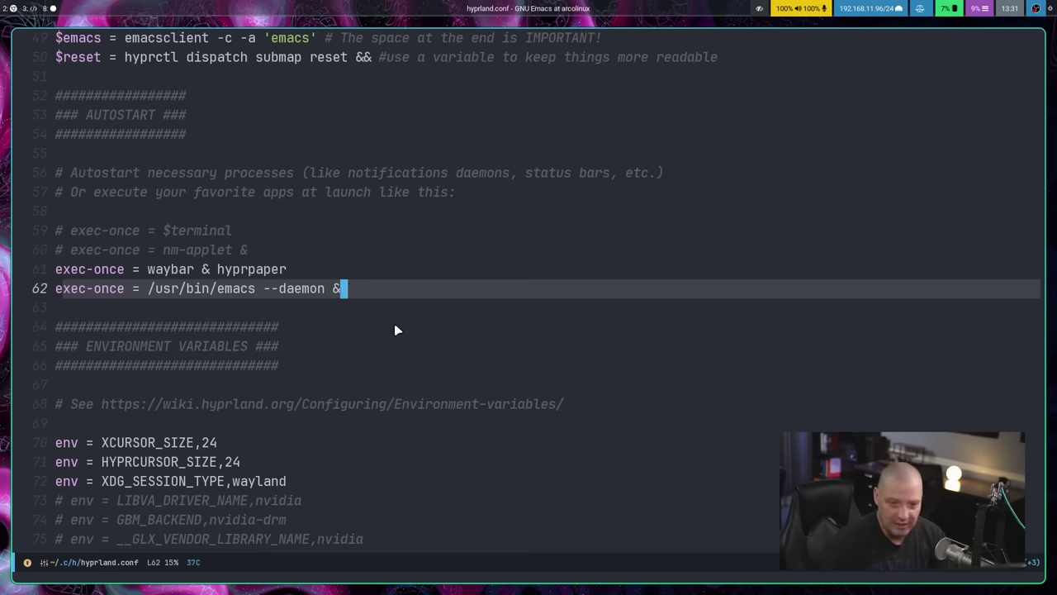
click(385, 332)
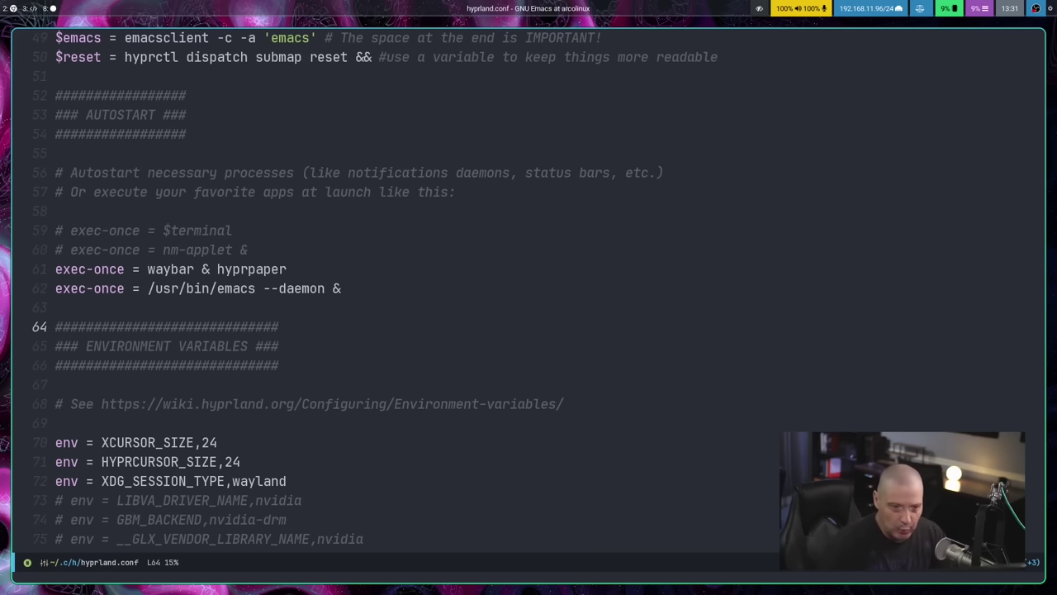
Highlight the three commented nvidia env lines, then scroll down to the LOOK AND FEEL general block.
scroll(47, 404, down, 2)
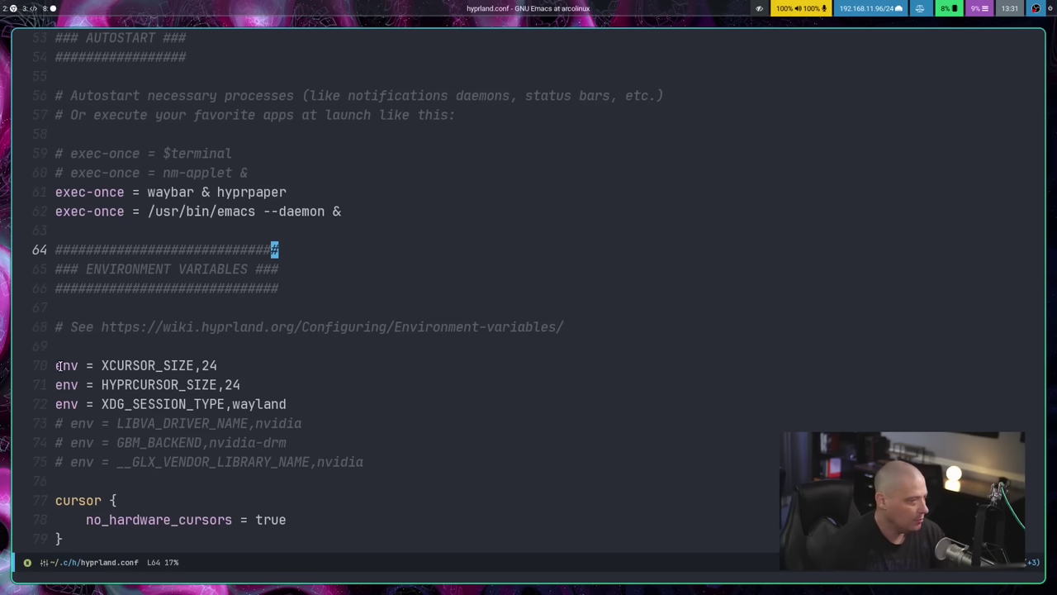
drag(55, 365, 367, 468)
key(Escape)
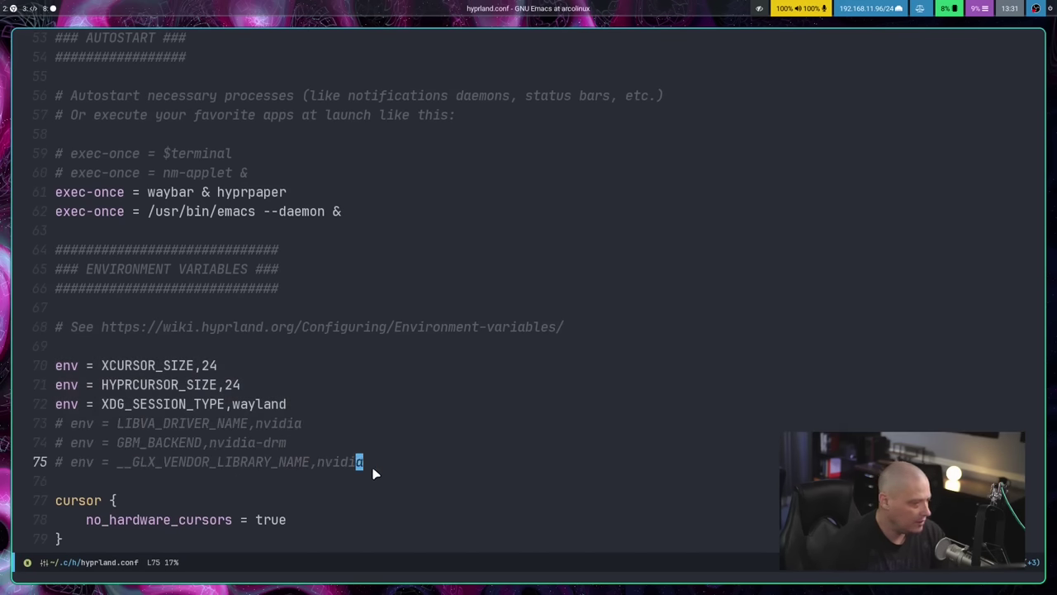
scroll(369, 494, down, 2)
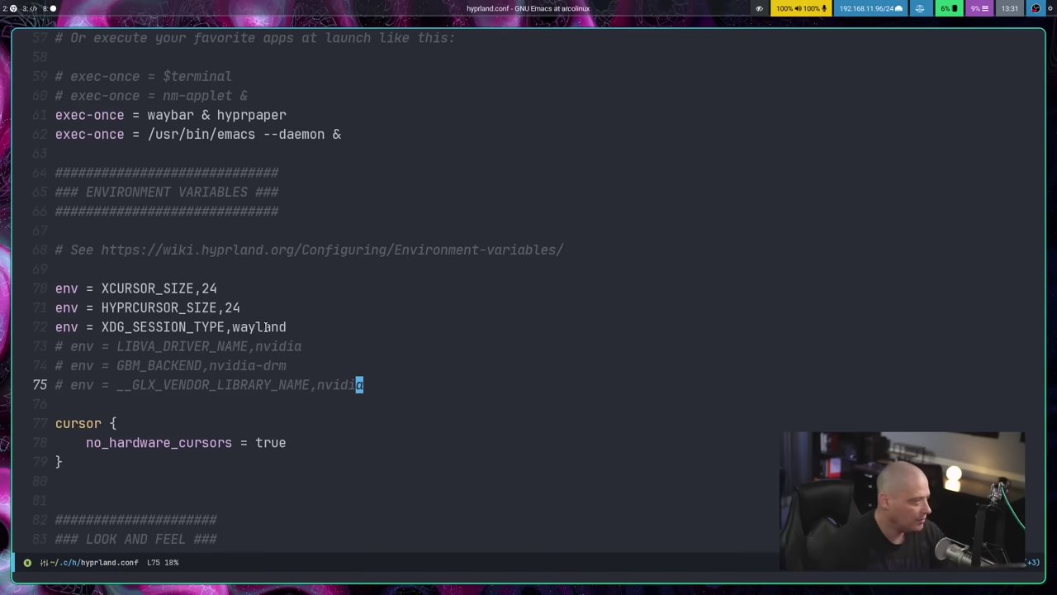
click(186, 327)
click(364, 373)
drag(366, 379, 46, 351)
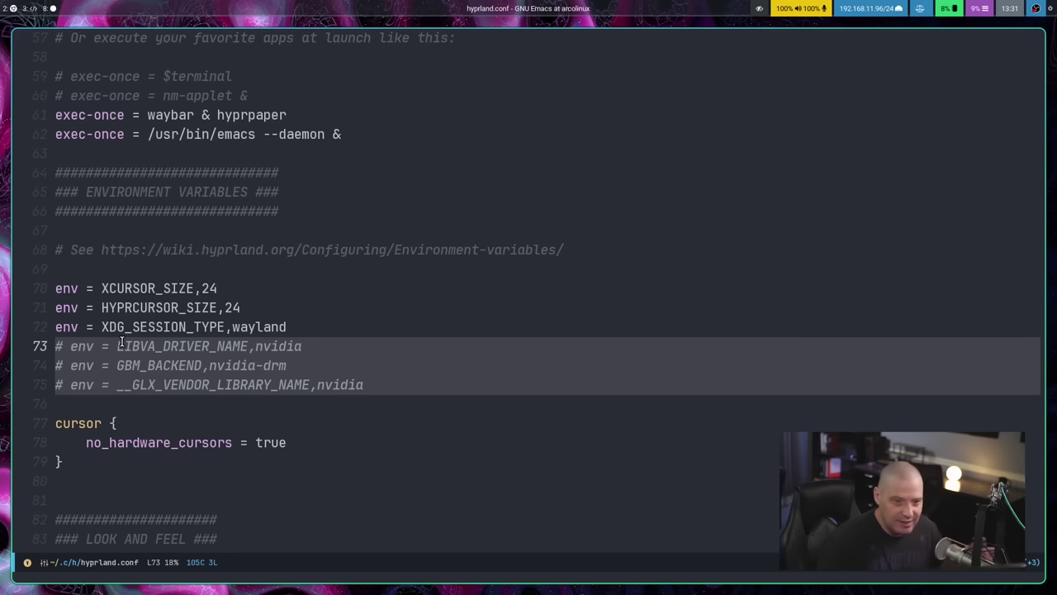
click(337, 367)
drag(389, 401, 23, 348)
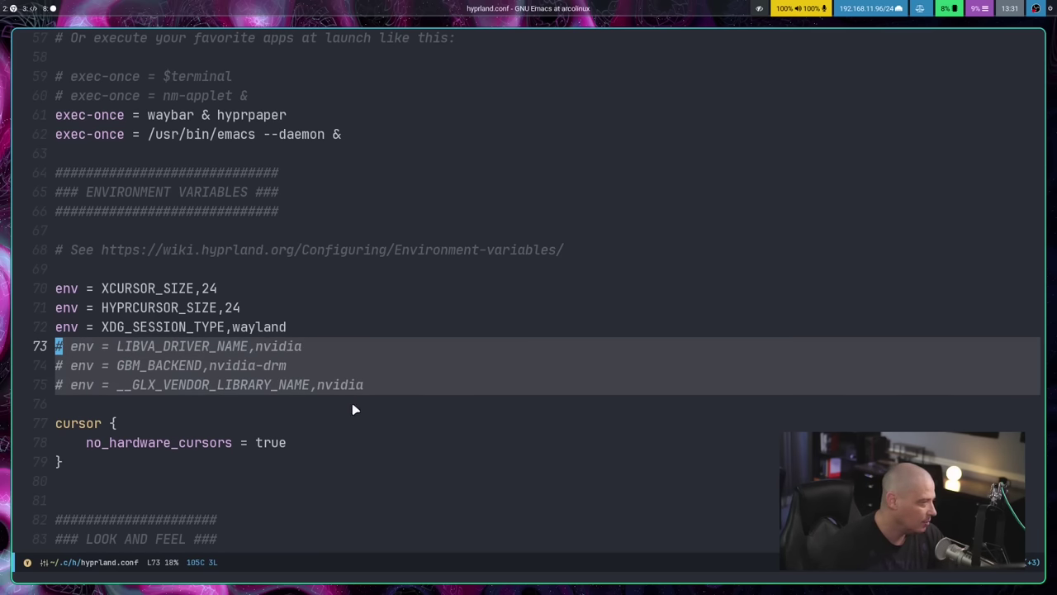
scroll(391, 438, down, 2)
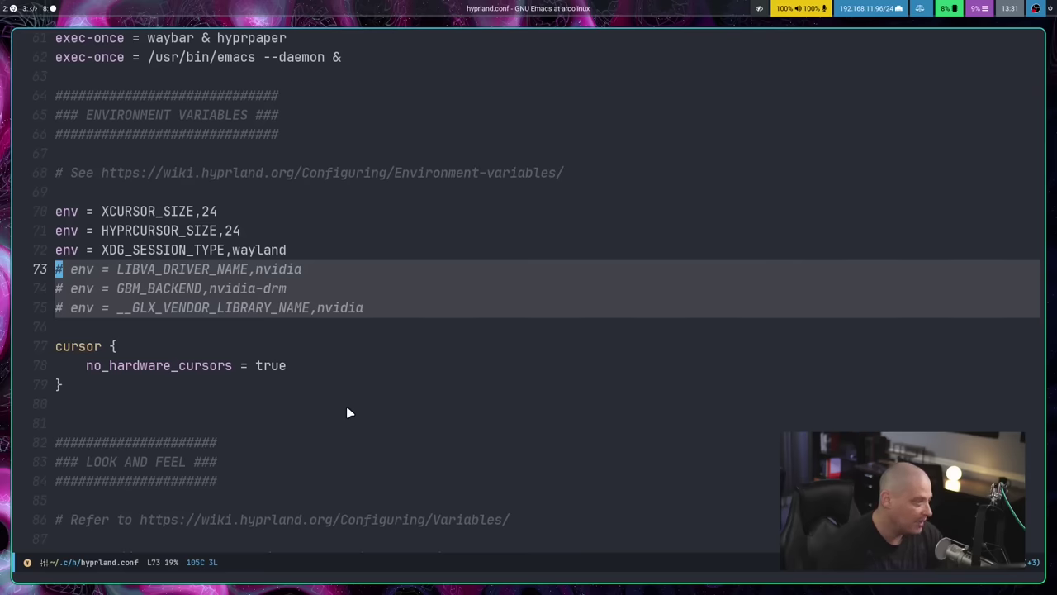
click(347, 413)
scroll(347, 413, down, 10)
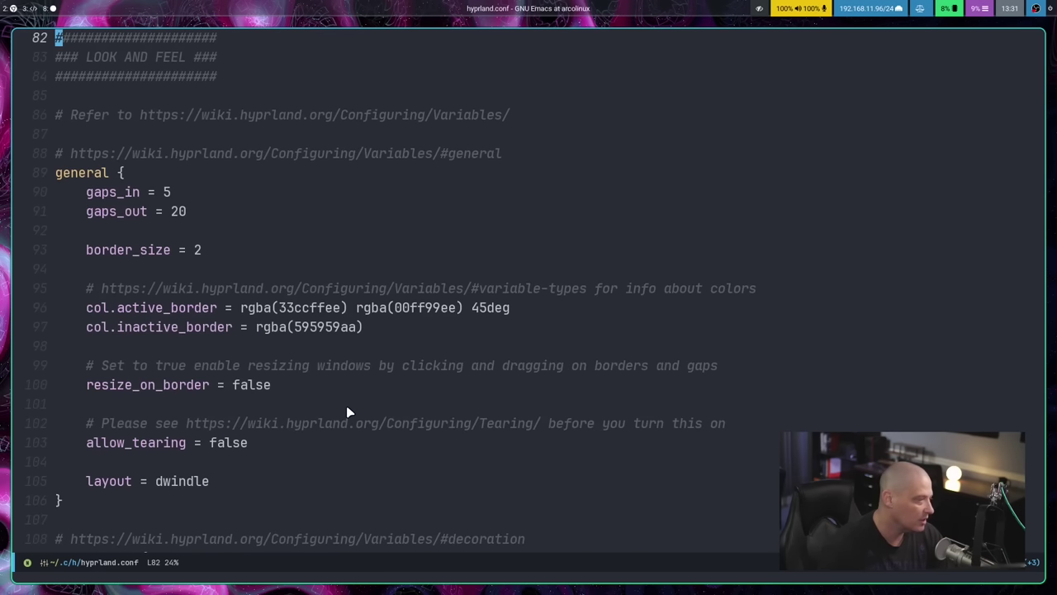
Scroll through the decoration, animations, dwindle, master, misc and input blocks toward the keybindings.
scroll(335, 255, down, 9)
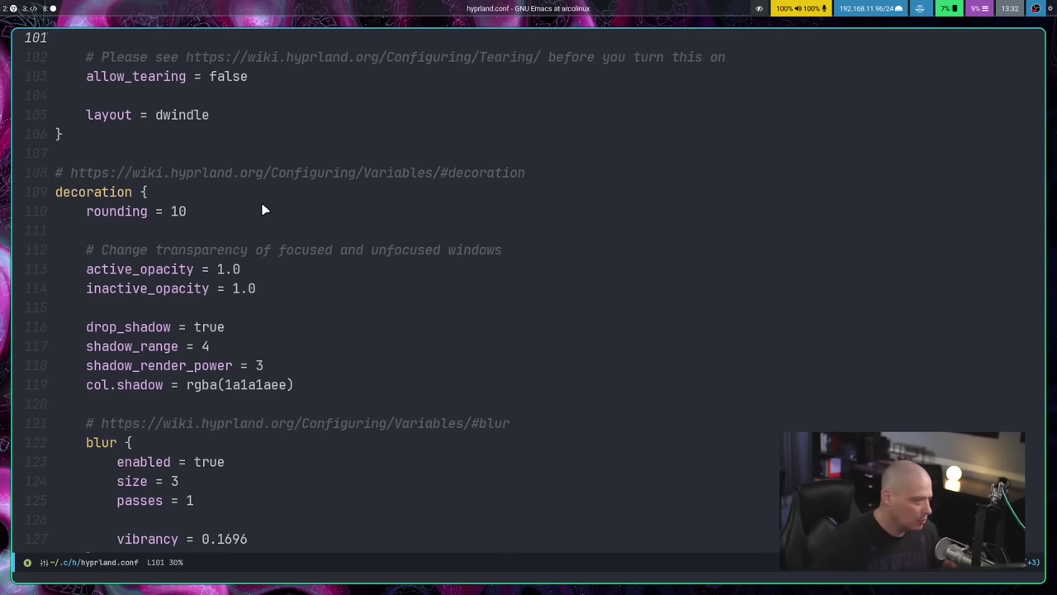
scroll(248, 312, down, 7)
scroll(299, 318, down, 5)
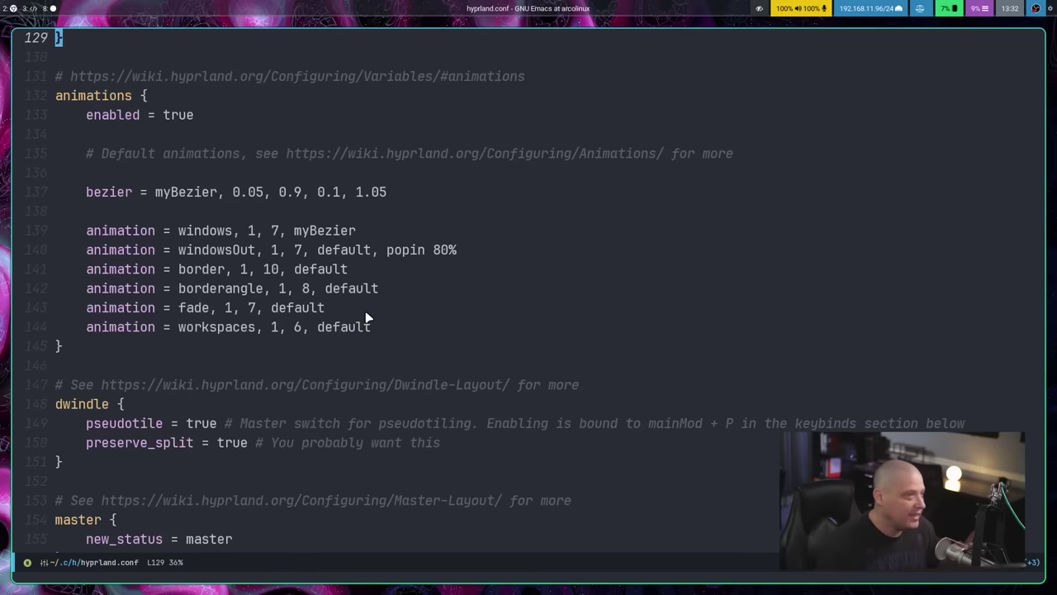
scroll(367, 317, down, 5)
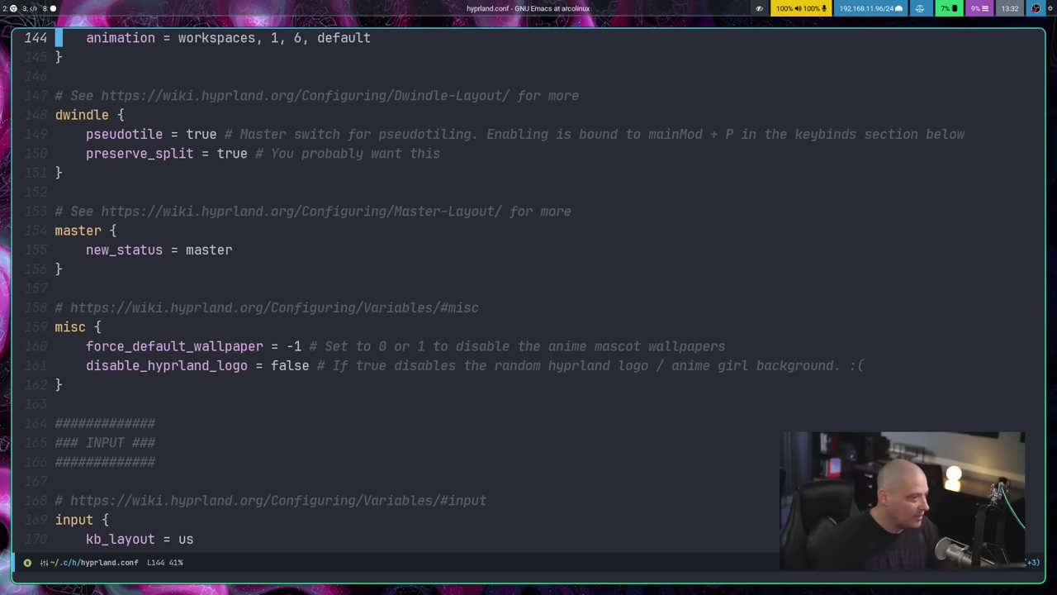
scroll(640, 454, down, 3)
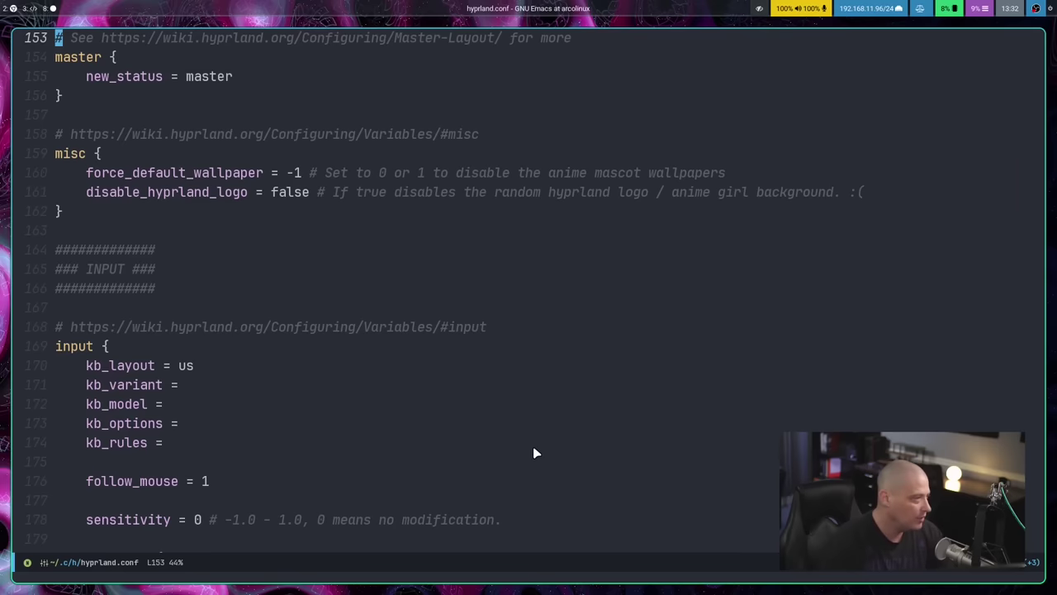
scroll(535, 452, down, 1)
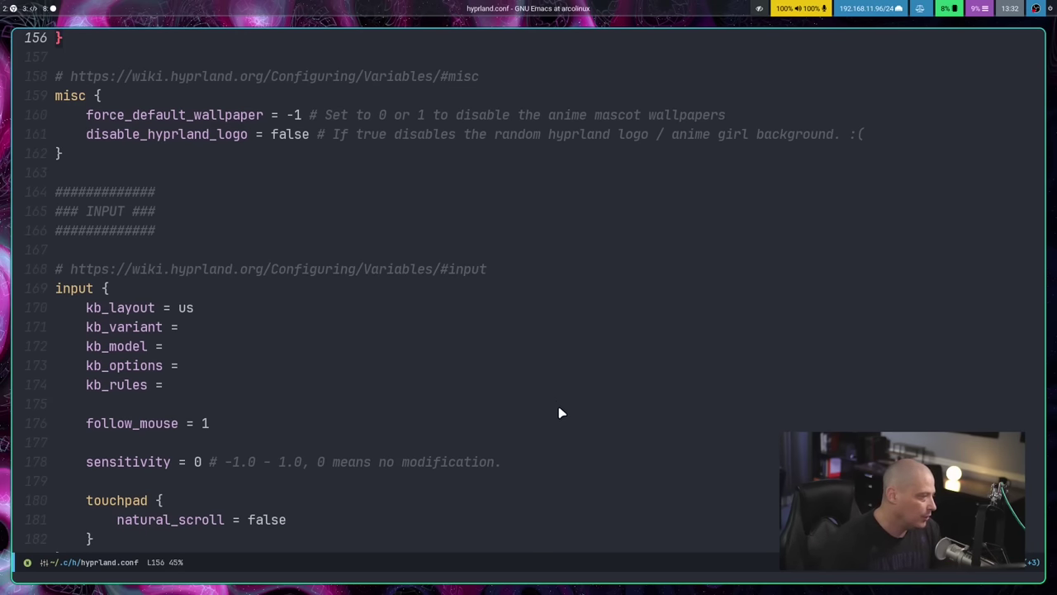
scroll(547, 519, down, 15)
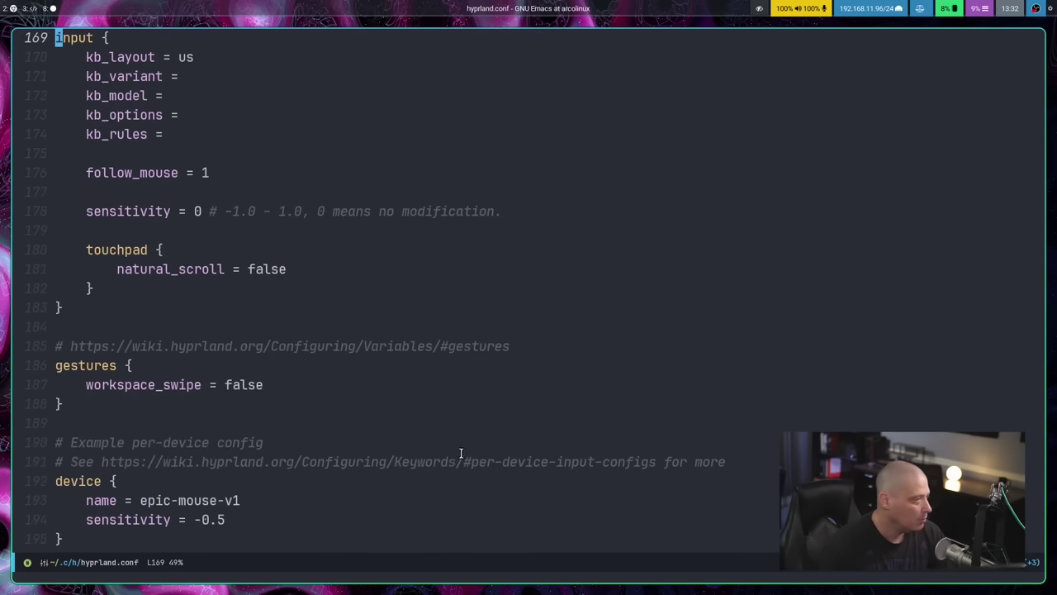
Highlight example bind lines 205–211 and test SUPER+Return by opening and closing a terminal.
scroll(512, 464, up, 1)
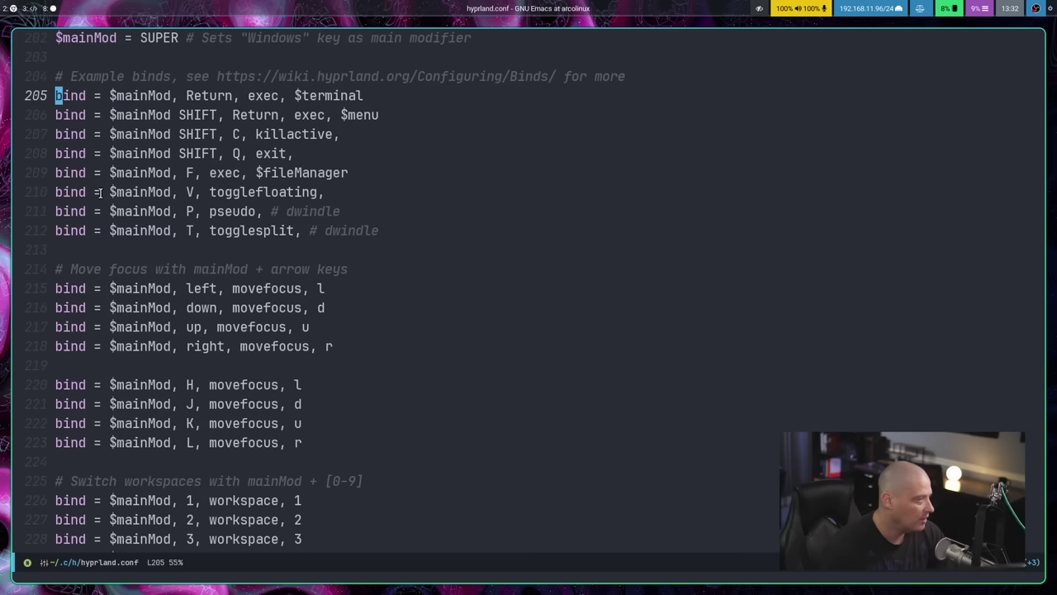
scroll(99, 192, up, 2)
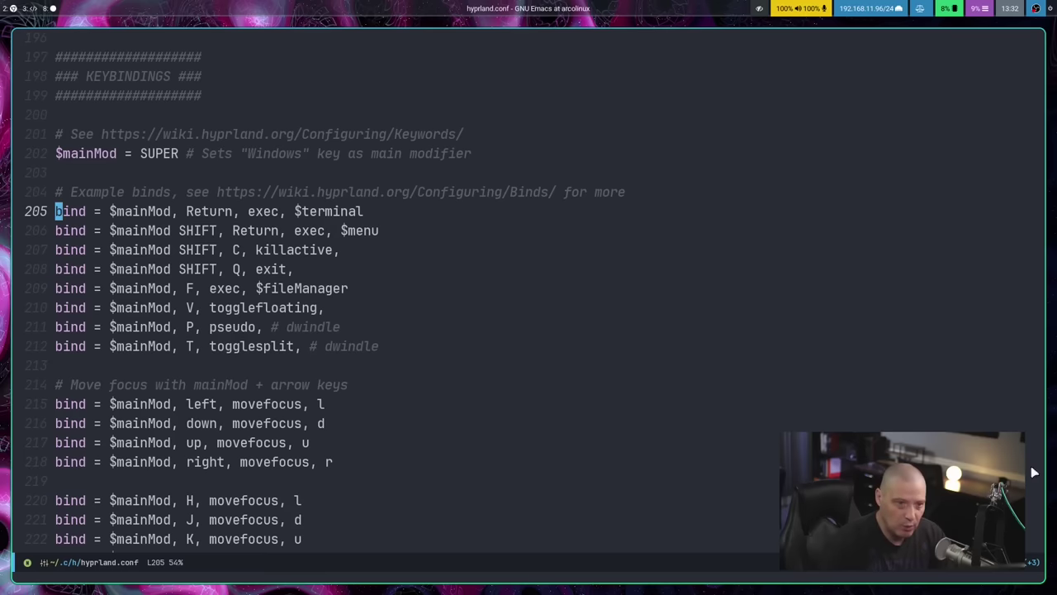
drag(57, 211, 396, 343)
click(396, 347)
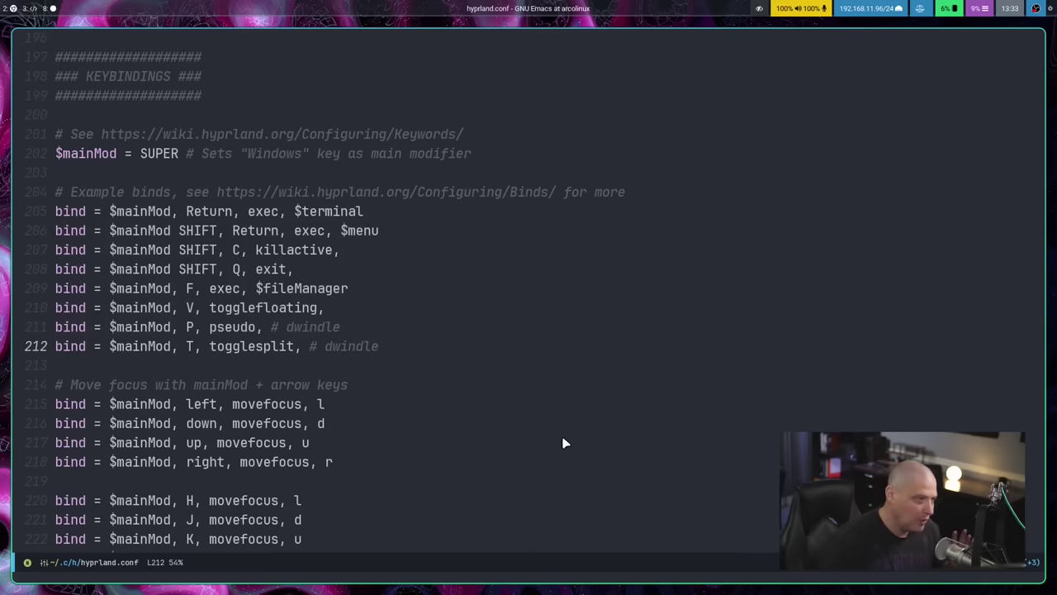
key(super+Return)
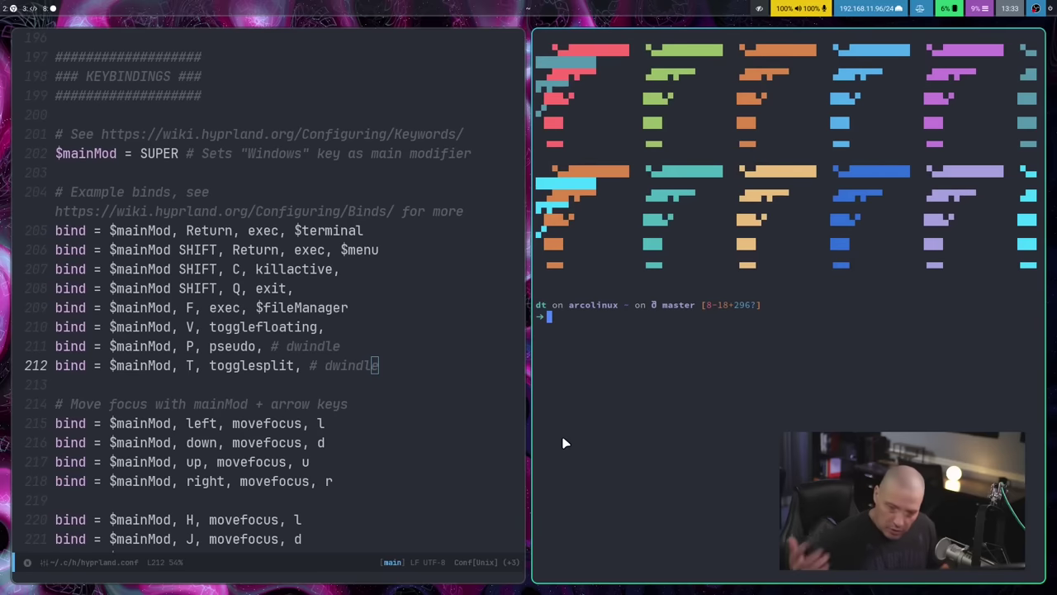
key(super+shift+c)
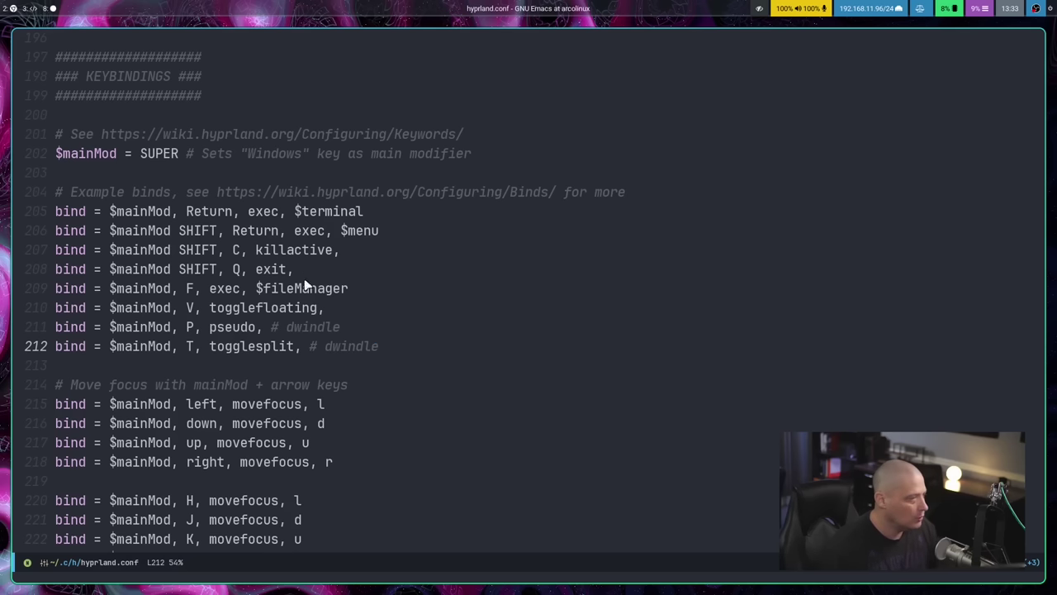
Highlight the example binds and test SUPER+Shift+Return, opening and closing the application launcher.
drag(304, 289, 55, 211)
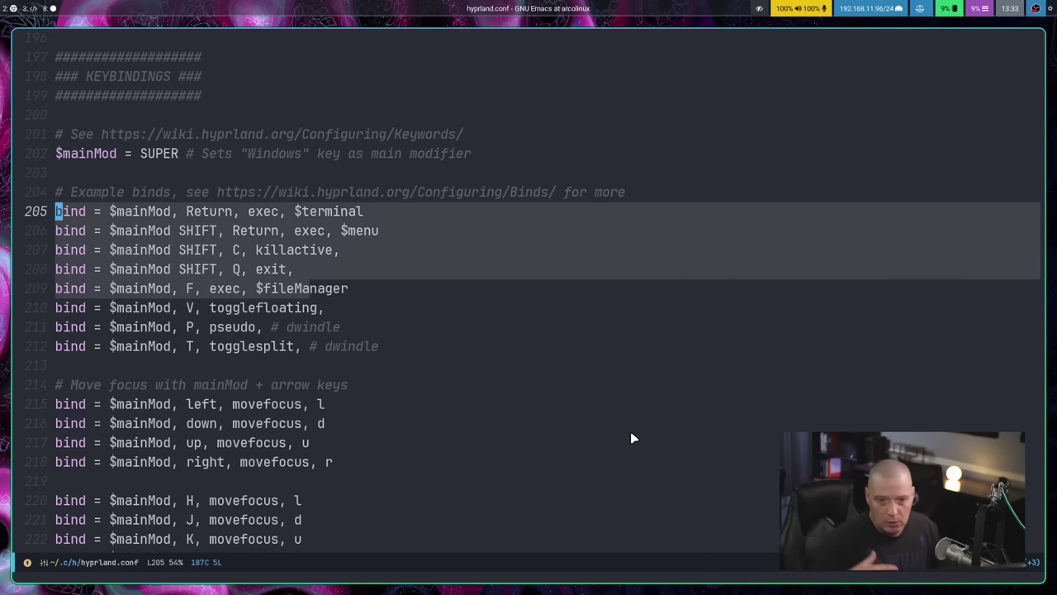
key(y)
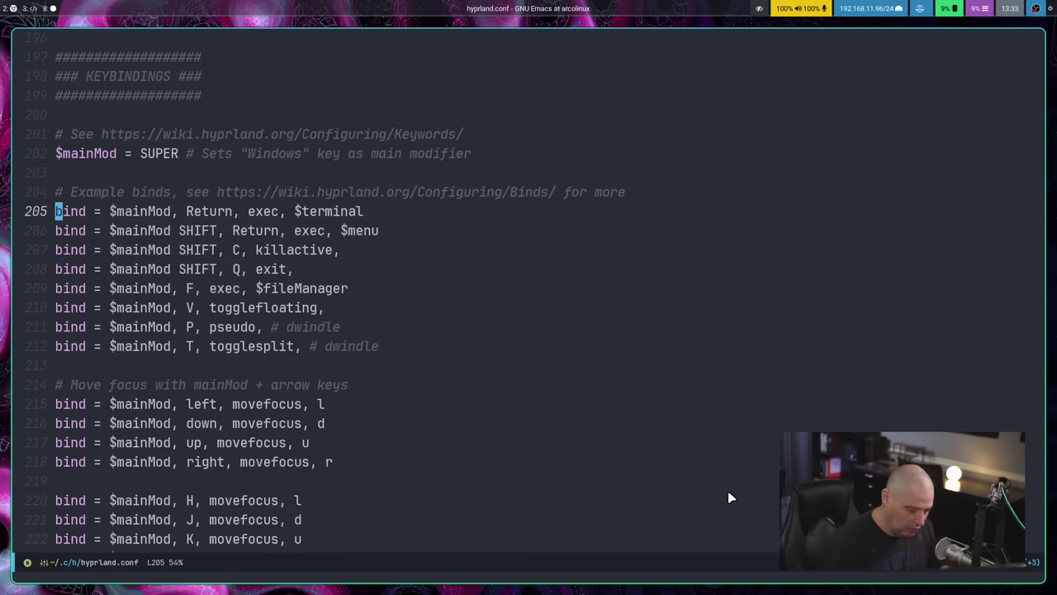
key(super+shift+Return)
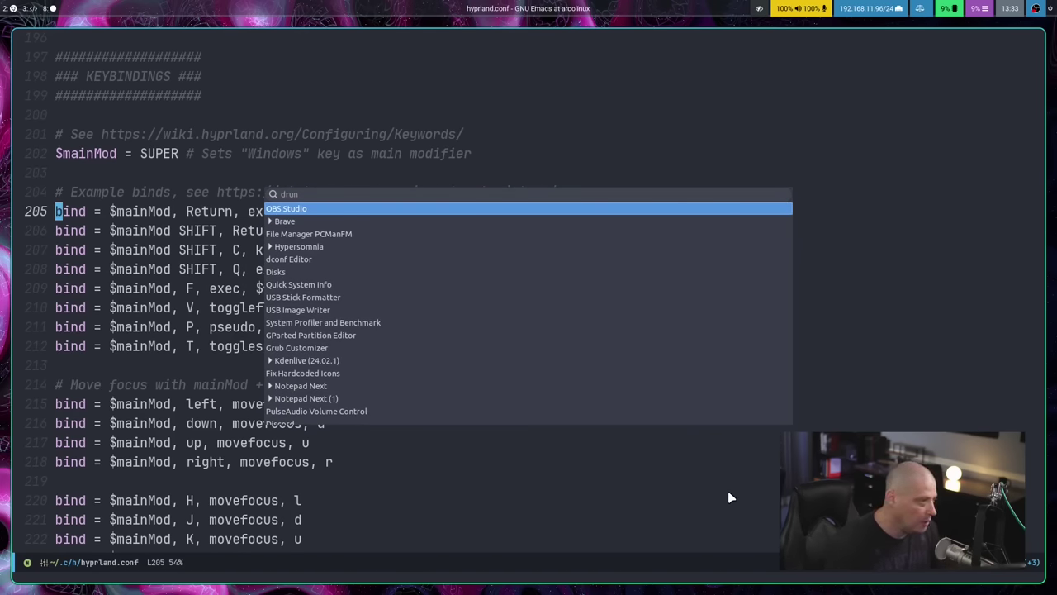
key(Escape)
scroll(727, 495, down, 2)
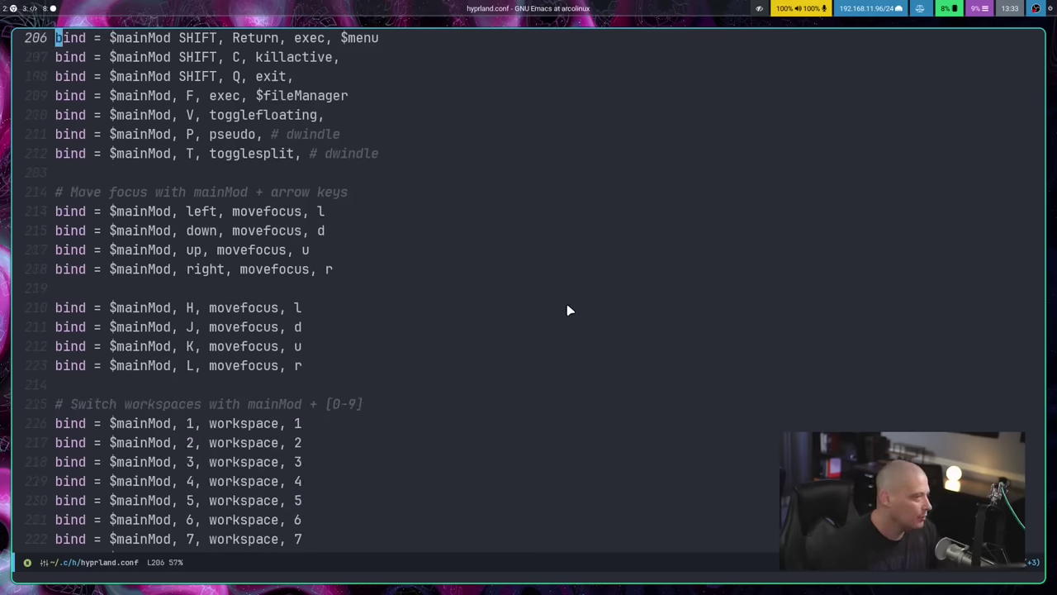
Open two terminals, cycle focus with SUPER+H/J/K/L, then scroll down to the Emacs submap.
key(super+Return)
key(super+Return)
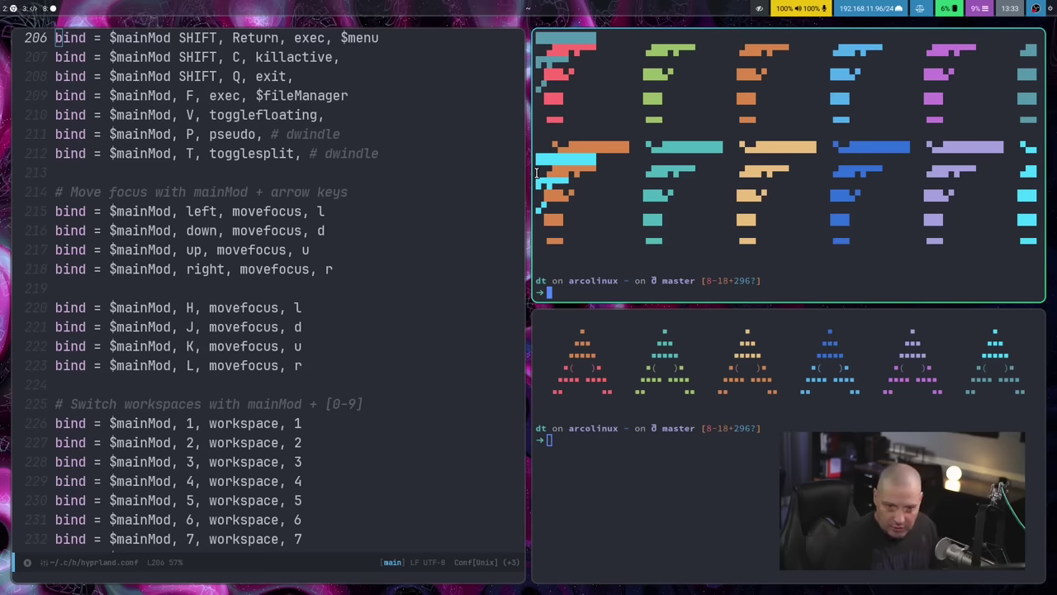
key(super+j)
key(super+k)
key(super+h)
key(super+l)
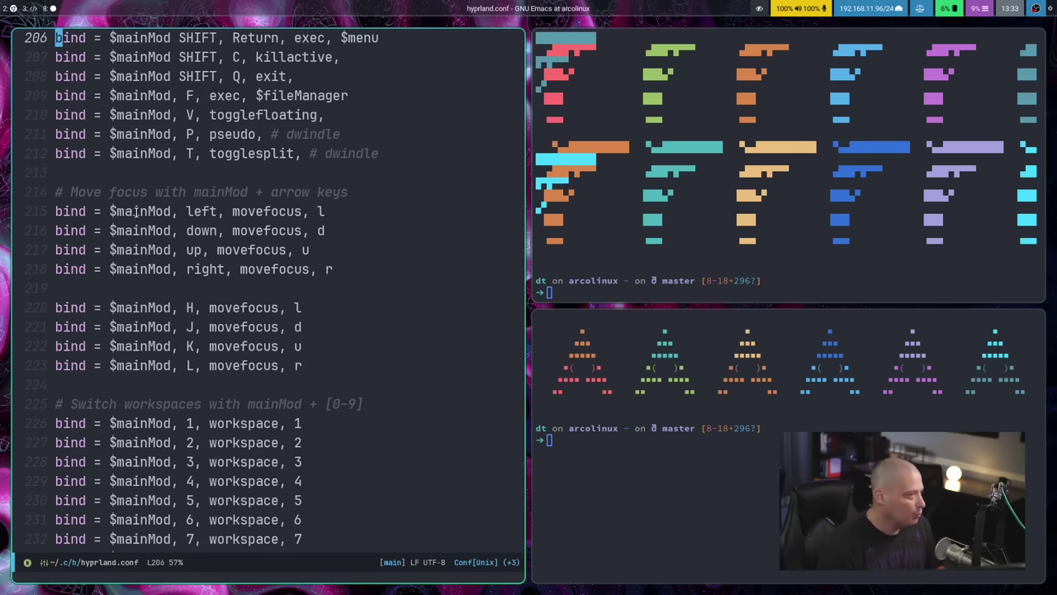
drag(331, 264, 71, 212)
drag(312, 369, 60, 301)
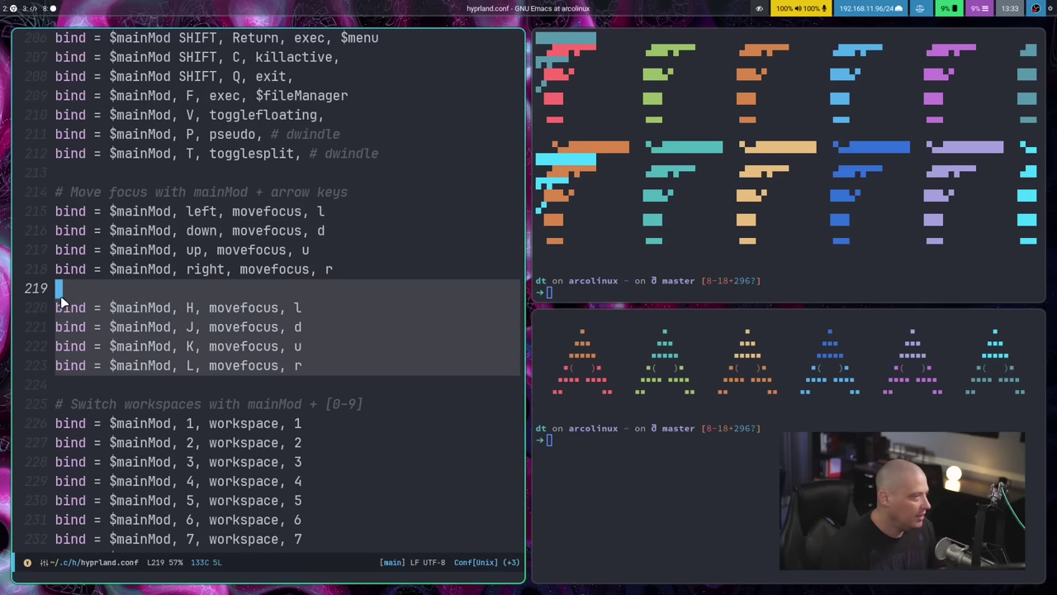
click(189, 307)
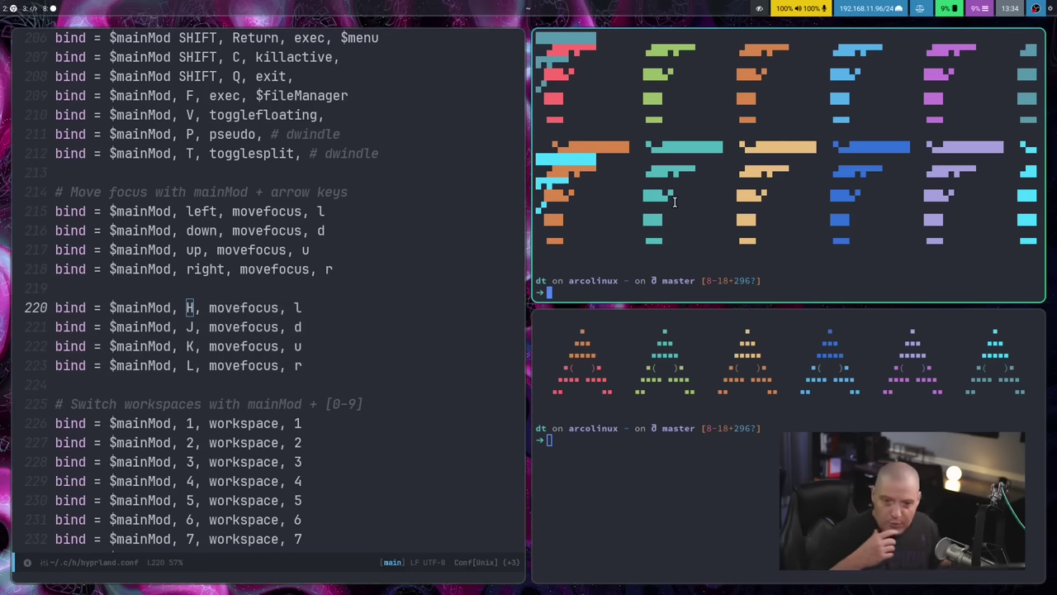
key(super+j)
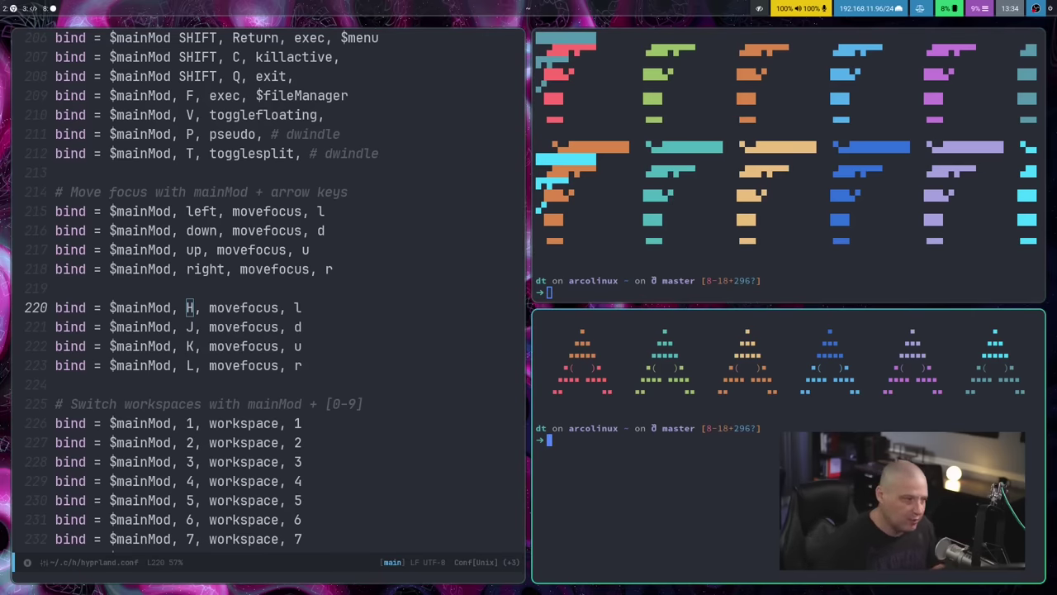
scroll(145, 242, down, 2)
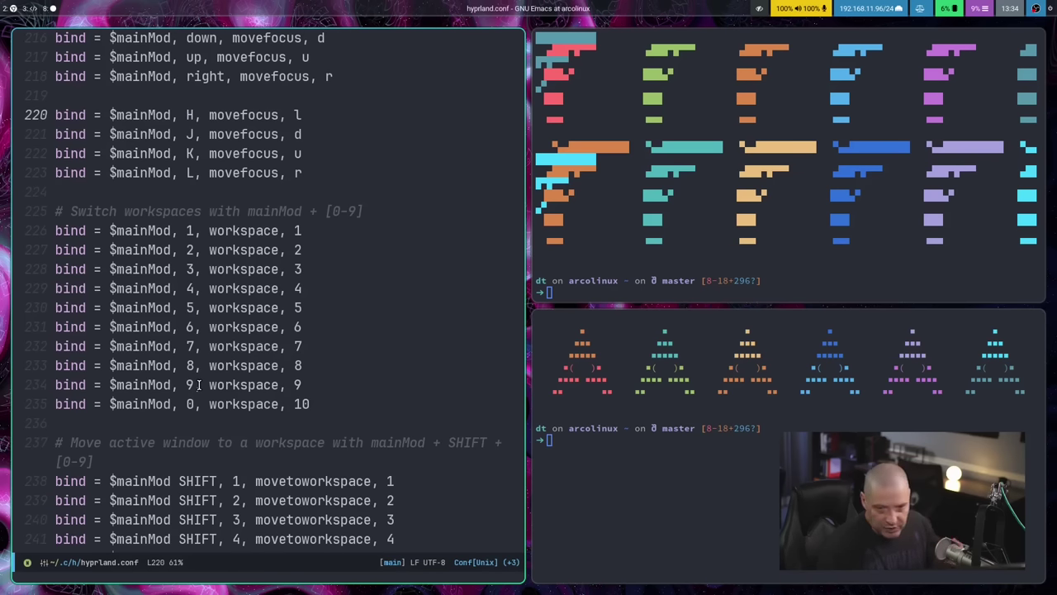
scroll(343, 342, down, 5)
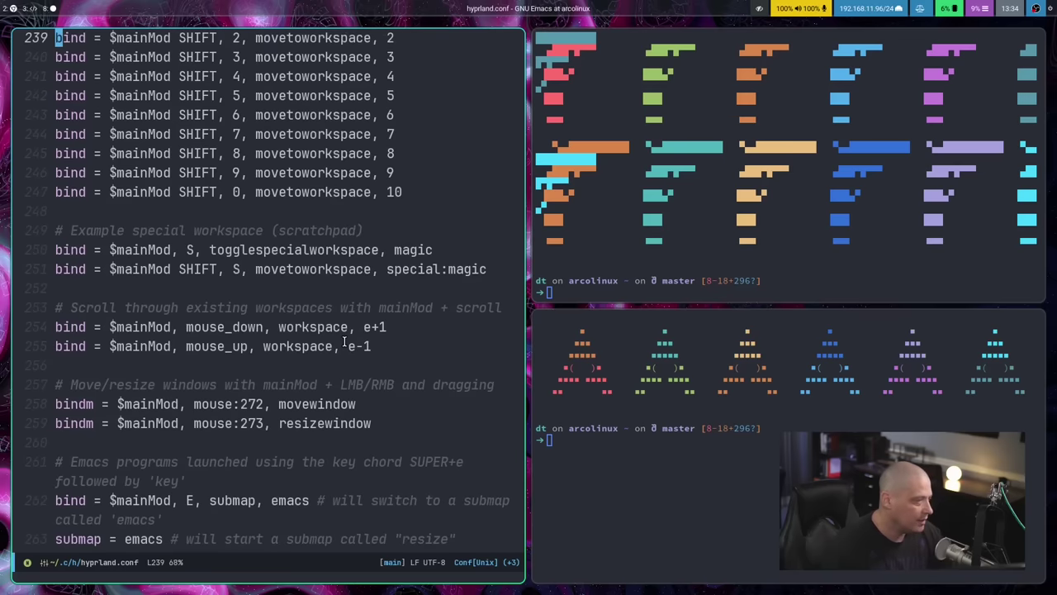
scroll(344, 342, down, 3)
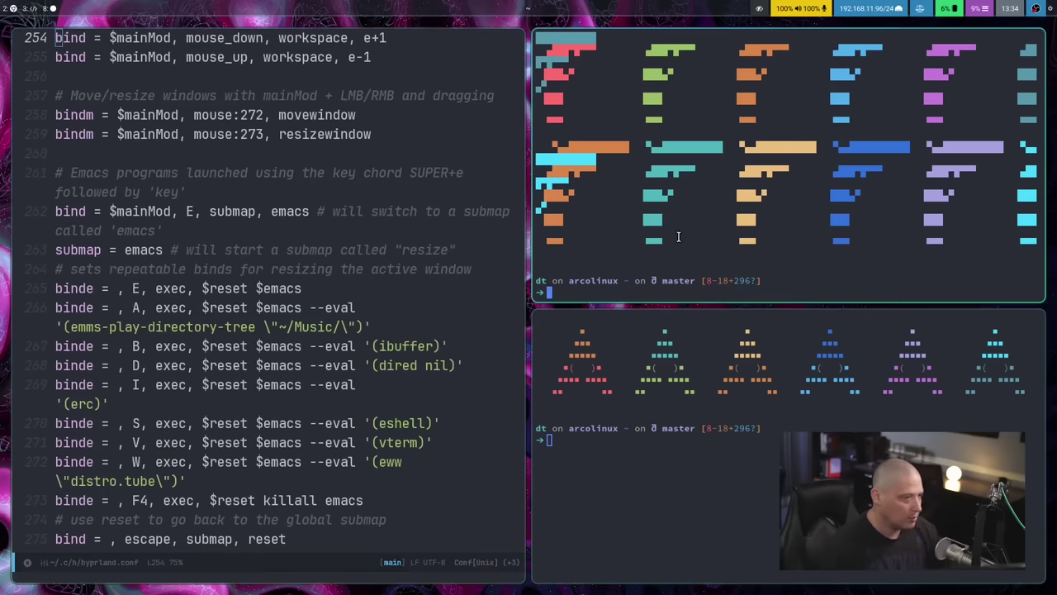
key(super+shift+c)
key(super+shift+c)
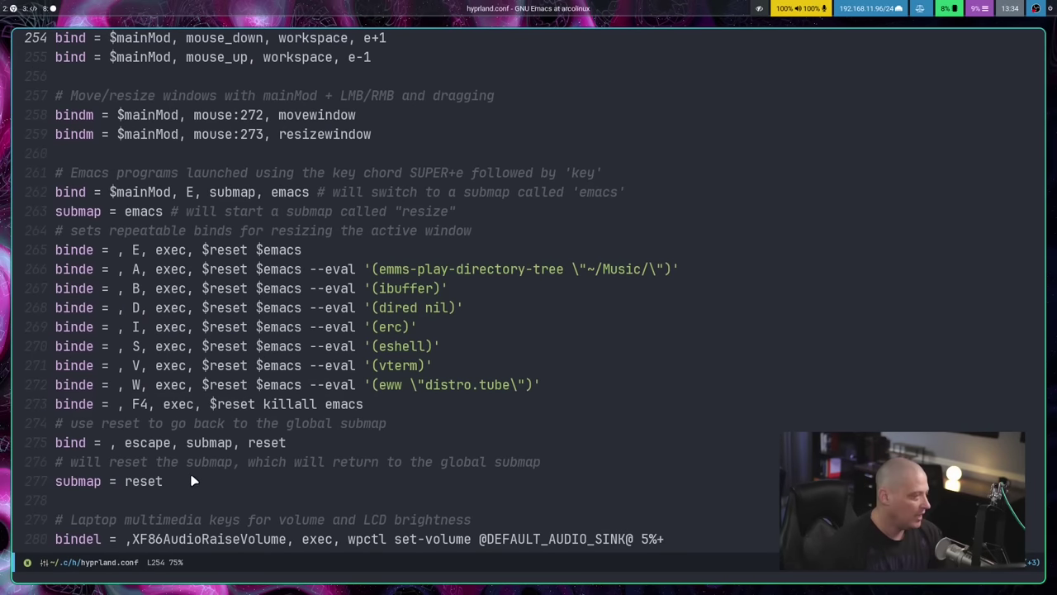
drag(191, 481, 56, 173)
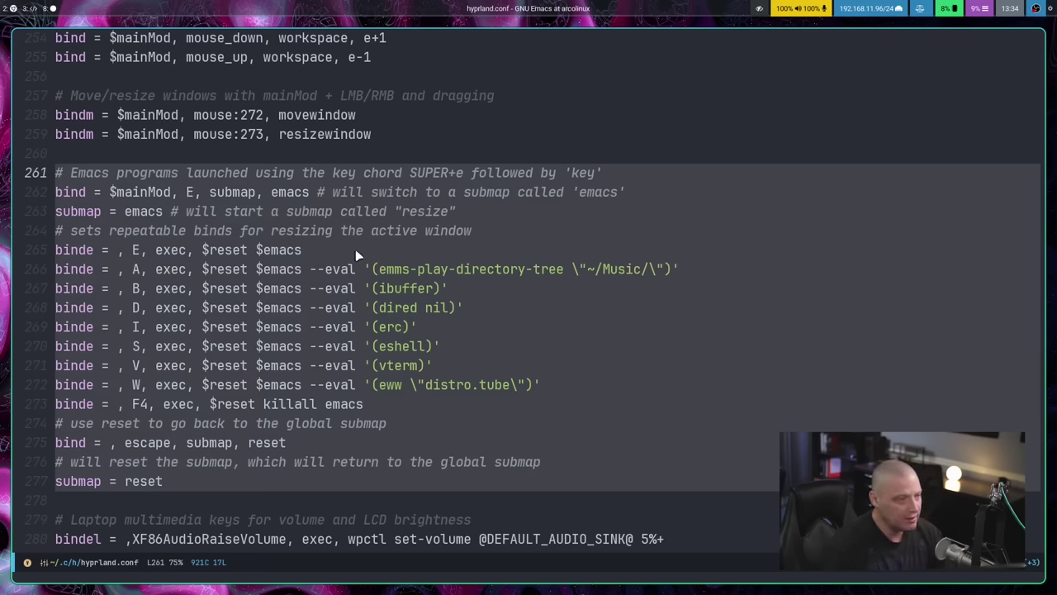
click(205, 250)
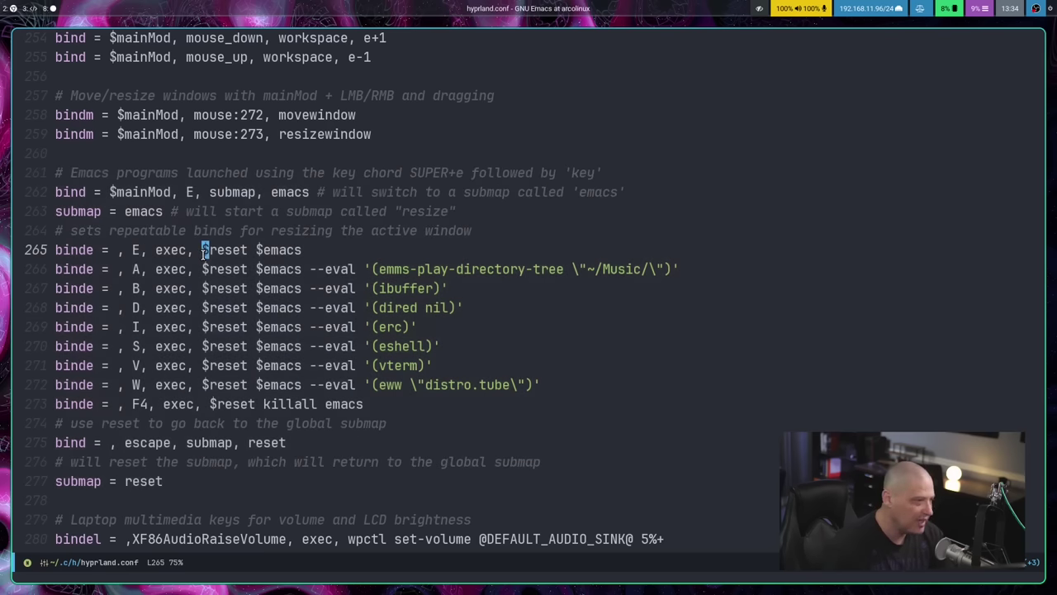
click(136, 252)
drag(257, 250, 299, 250)
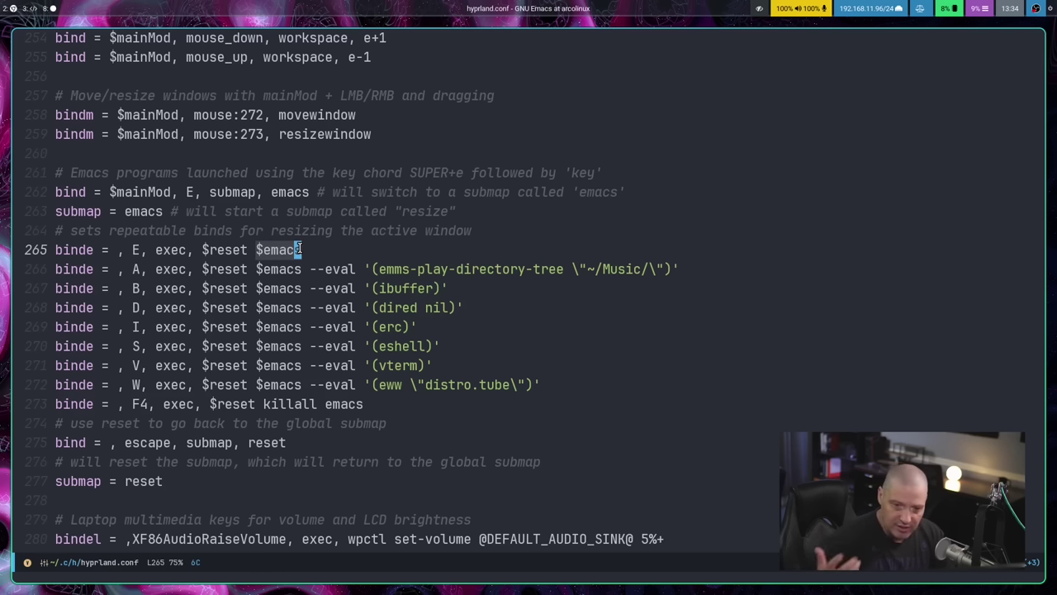
click(136, 269)
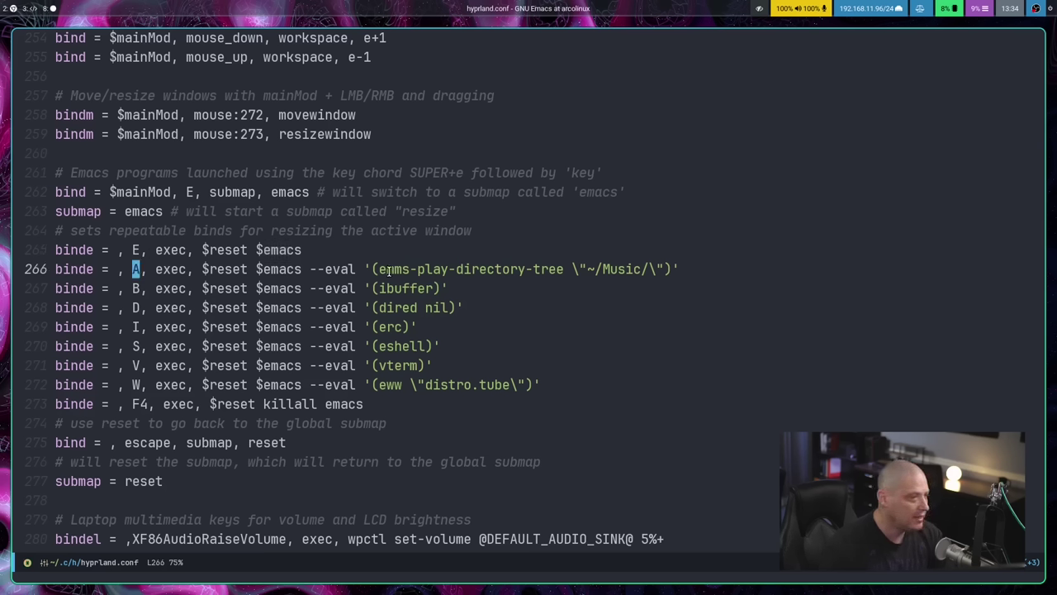
drag(372, 269, 570, 271)
click(136, 288)
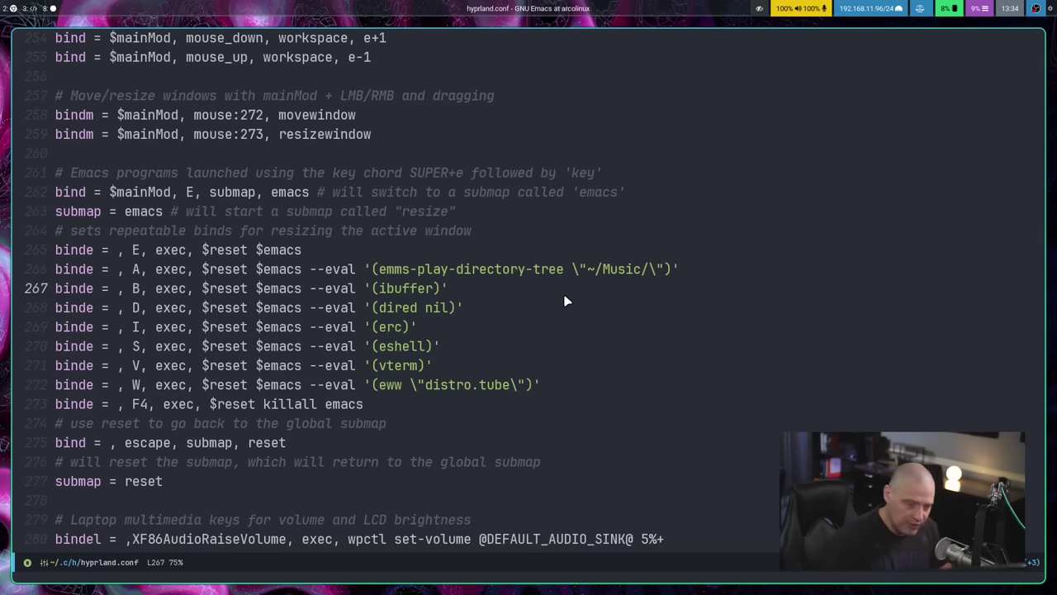
key(super+e)
key(b)
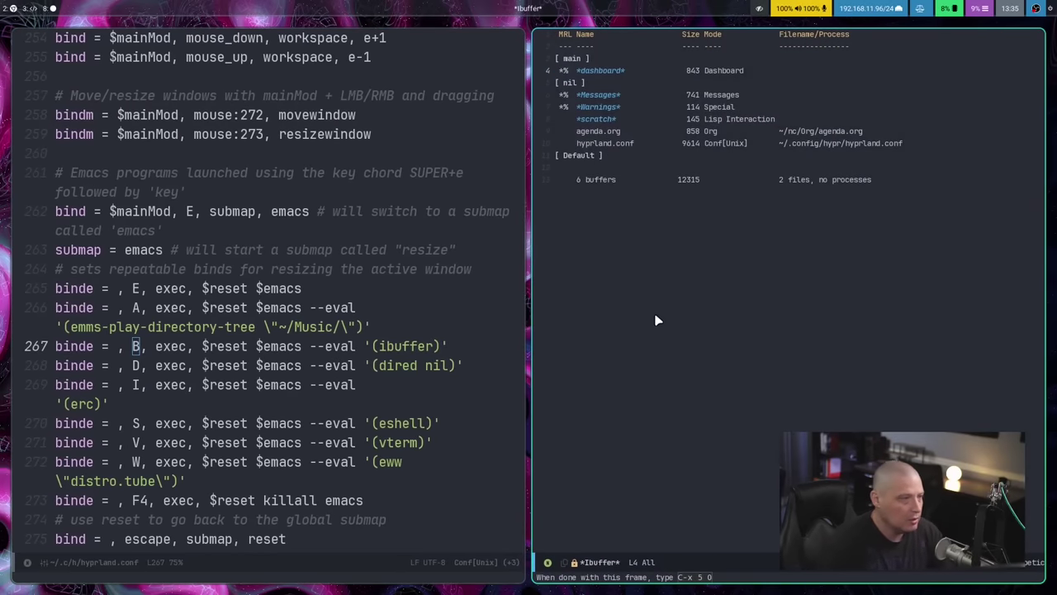
key(super+shift+c)
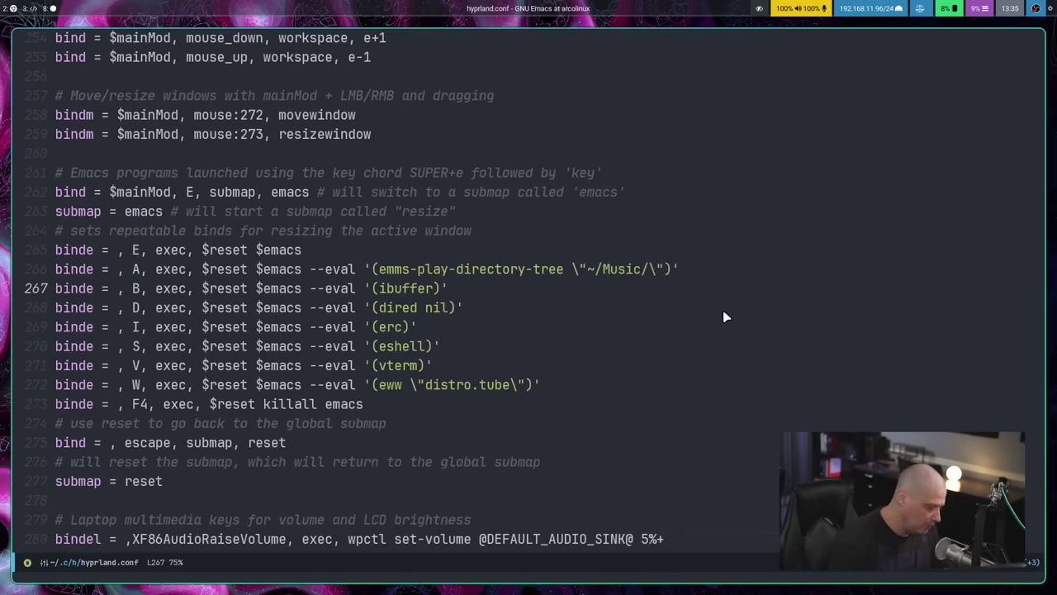
key(super+e)
key(d)
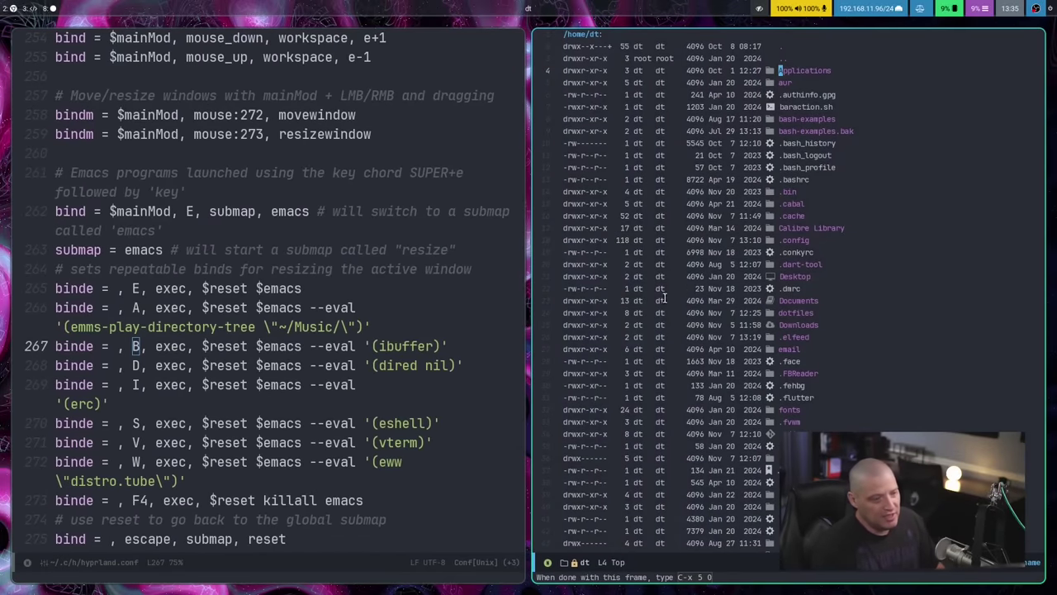
key(super+shift+c)
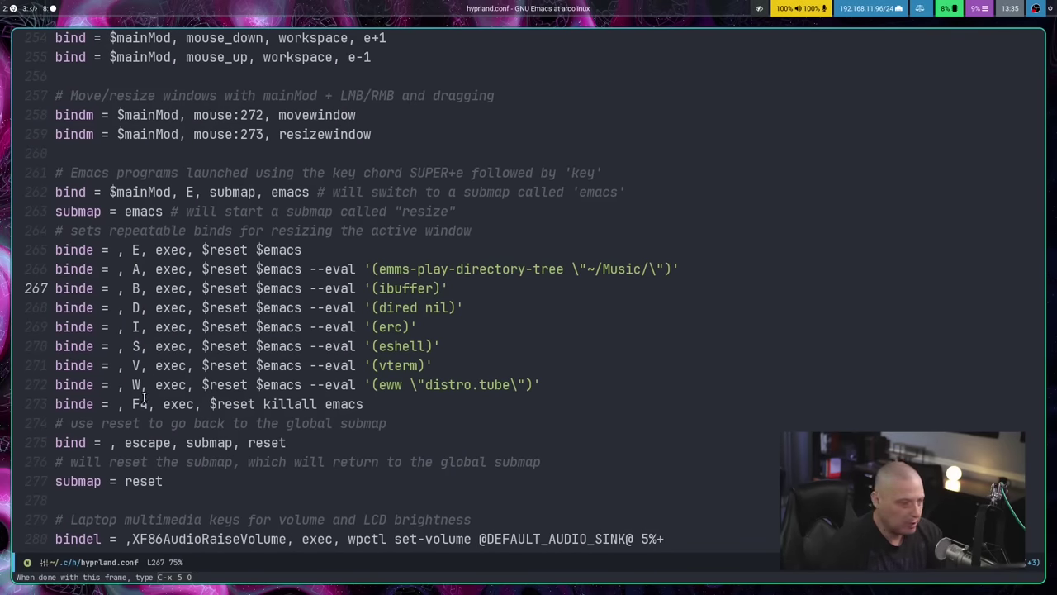
drag(256, 250, 204, 249)
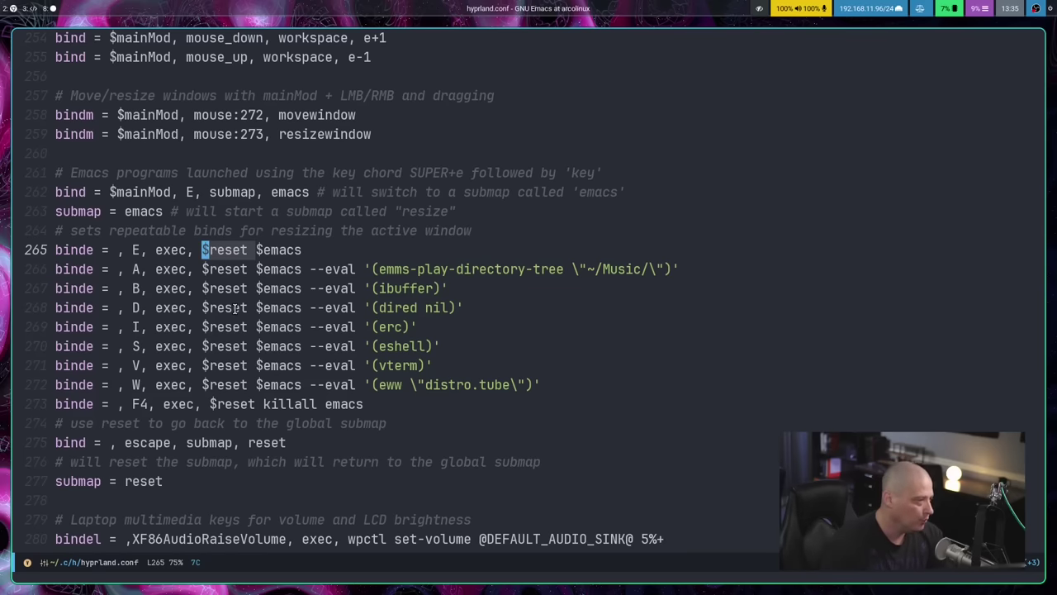
drag(257, 269, 675, 266)
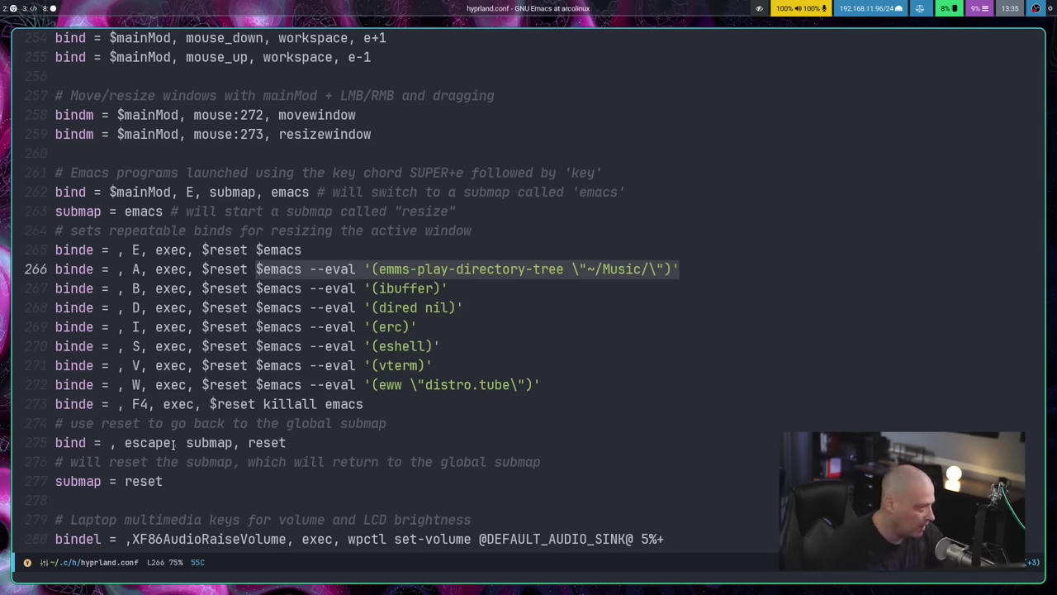
double_click(173, 443)
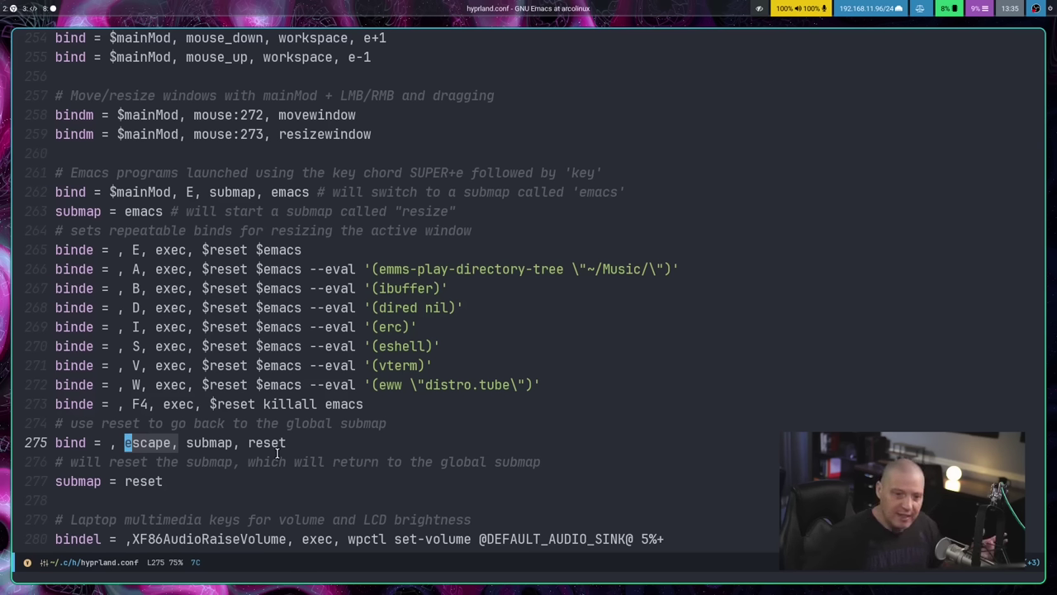
drag(249, 269, 204, 269)
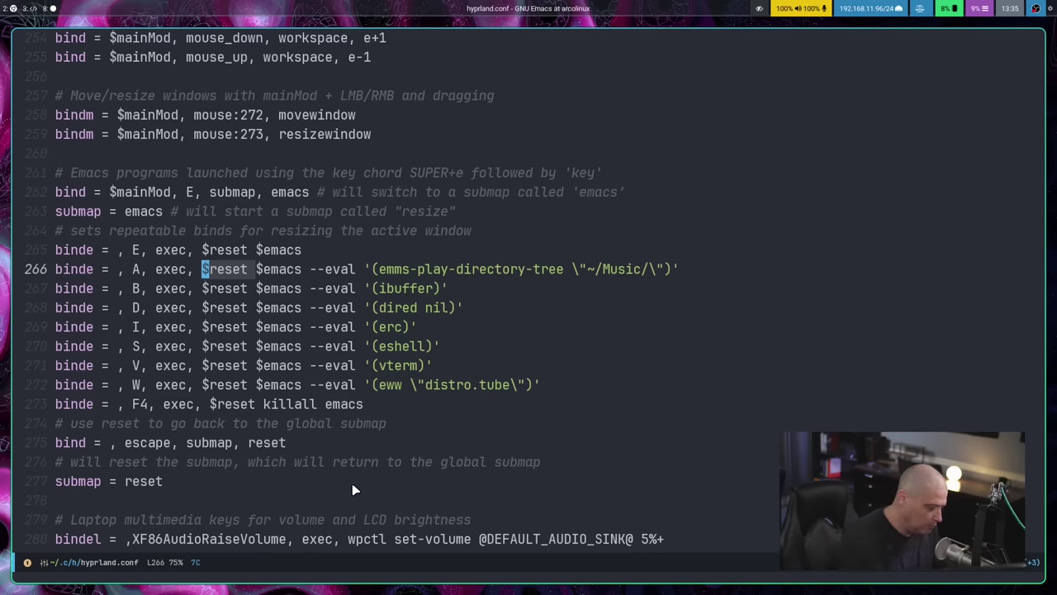
key(super+e)
key(d)
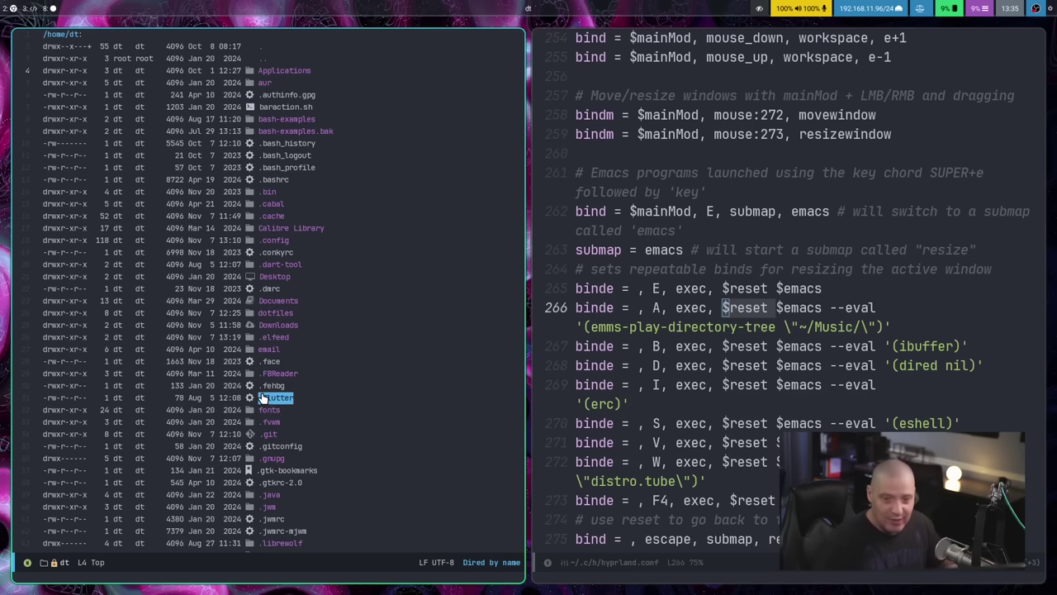
key(ctrl+x)
key(5)
key(0)
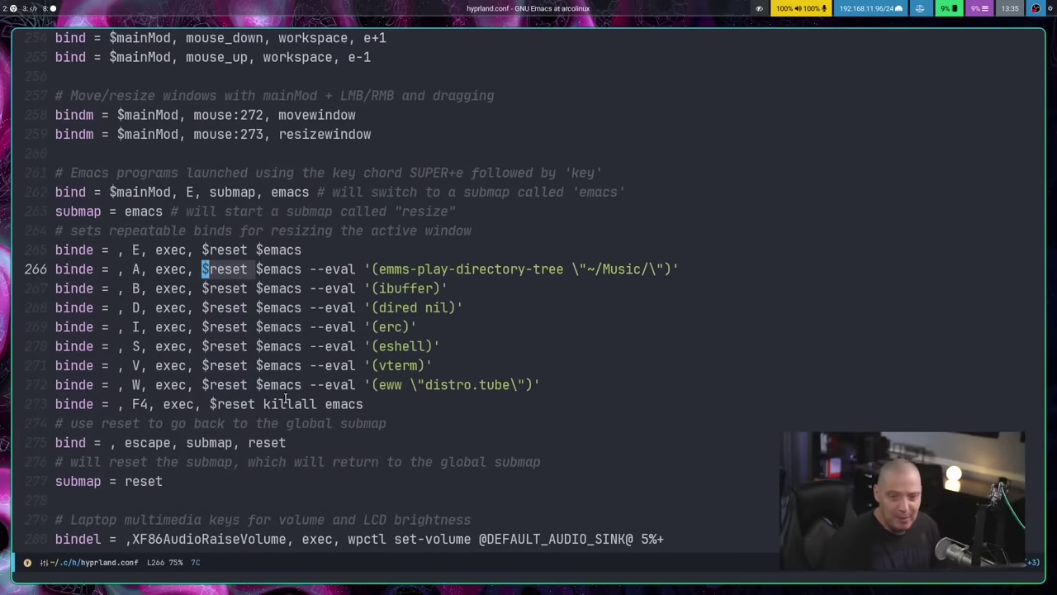
Open ~/.config/waybar/config.jsonc with find-file and enlarge its text.
key(2)
key(8)
key(8)
key(shift+g)
key(space)
key(period)
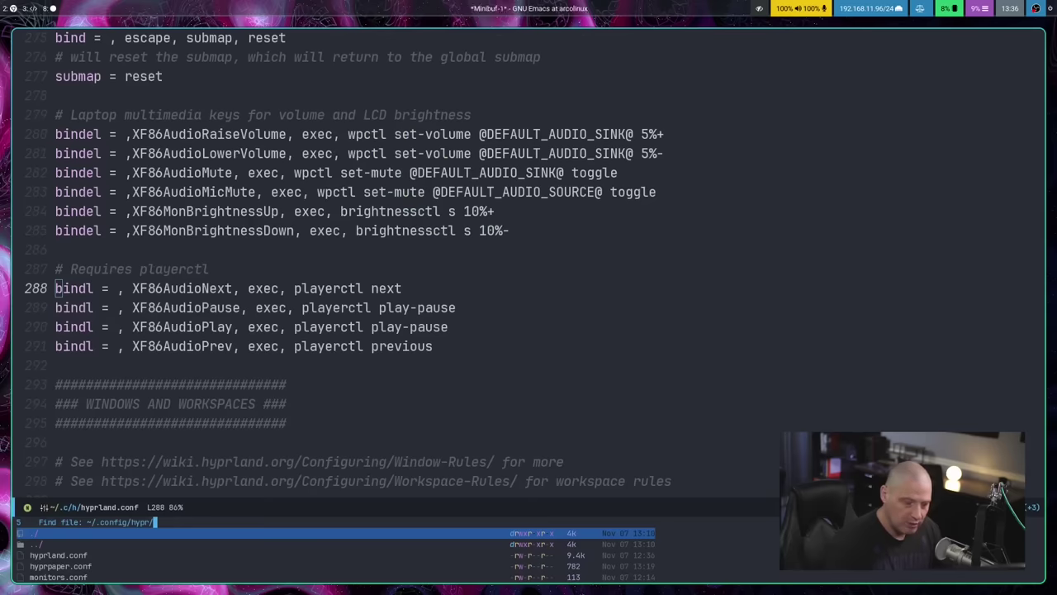
key(BackSpace)
text(waybar)
key(Return)
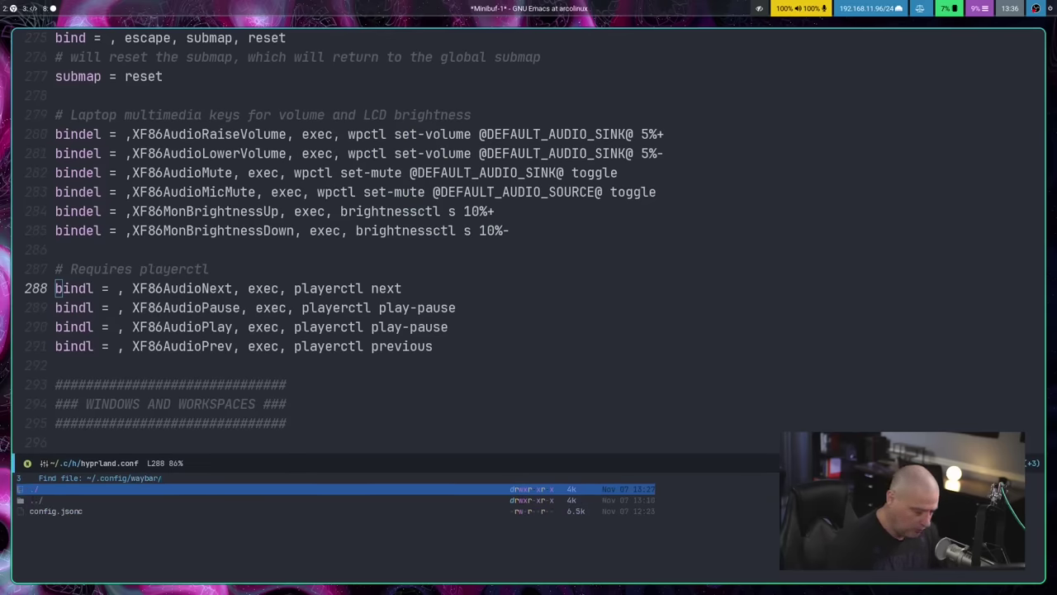
key(Down)
key(Down)
key(Return)
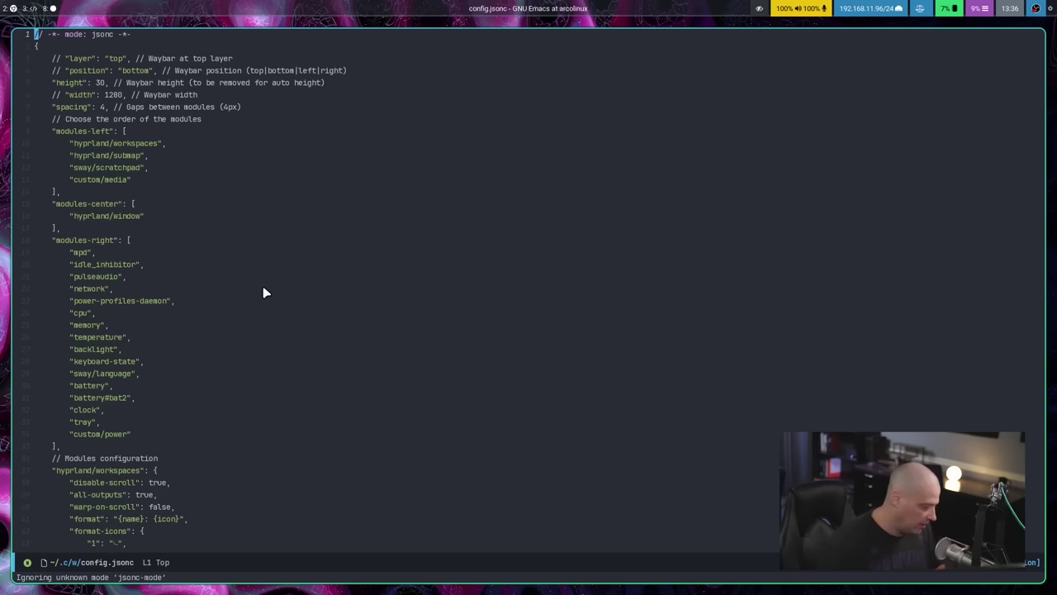
key(ctrl+equal)
key(ctrl+equal)
key(ctrl+equal)
key(ctrl+equal)
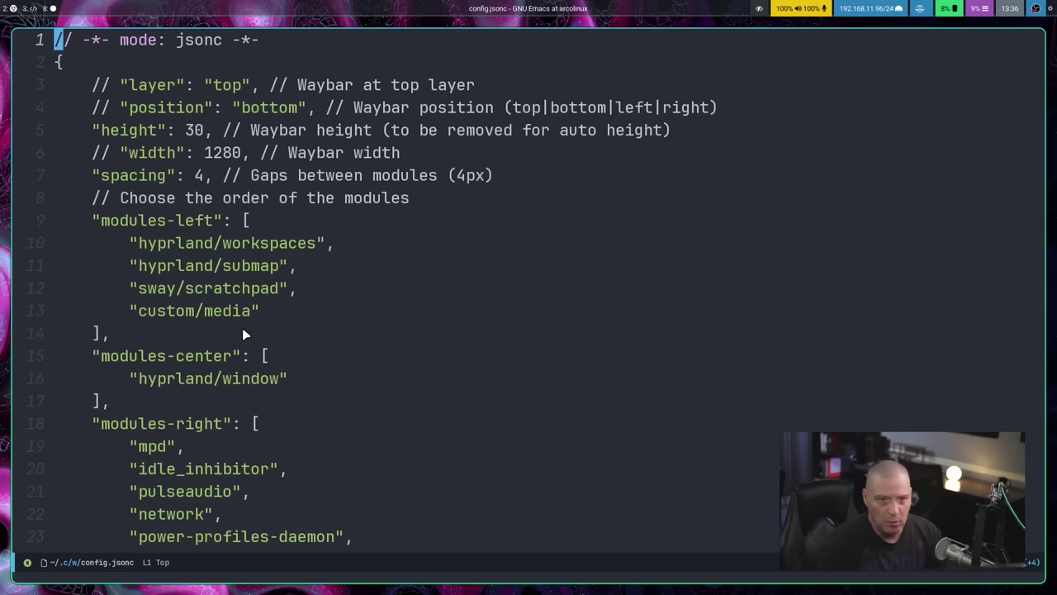
drag(257, 333, 52, 221)
click(116, 401)
click(70, 376)
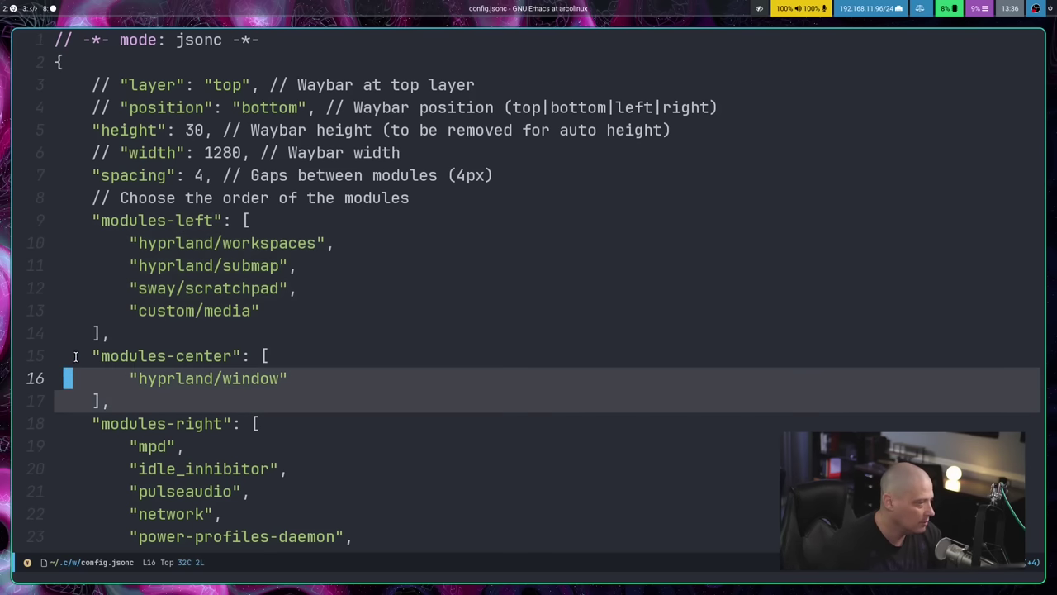
scroll(303, 465, down, 3)
drag(241, 514, 124, 290)
scroll(266, 355, up, 2)
click(266, 355)
click(321, 321)
drag(321, 320, 56, 220)
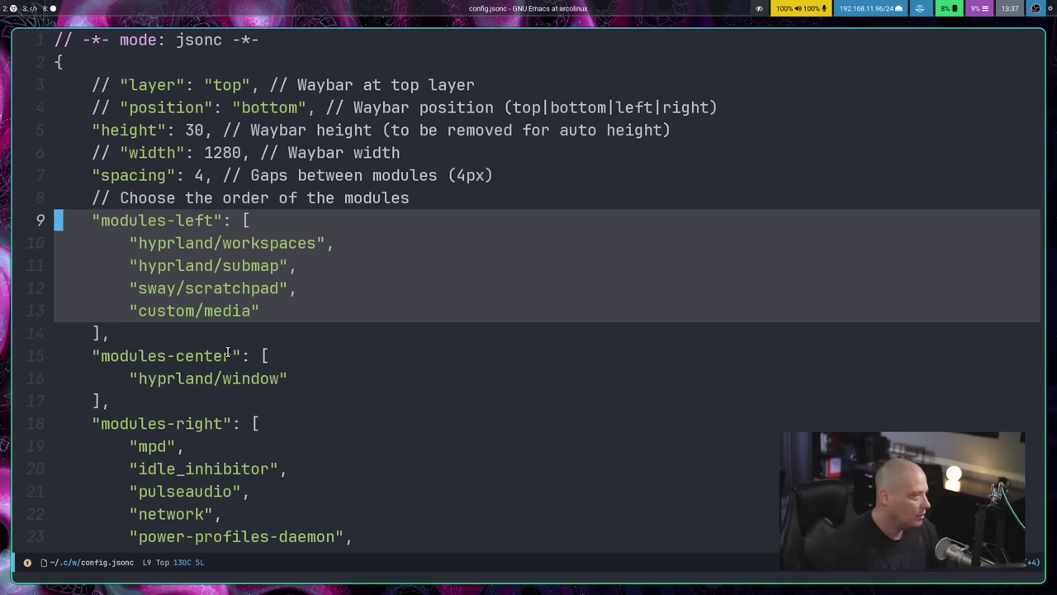
click(223, 379)
click(142, 378)
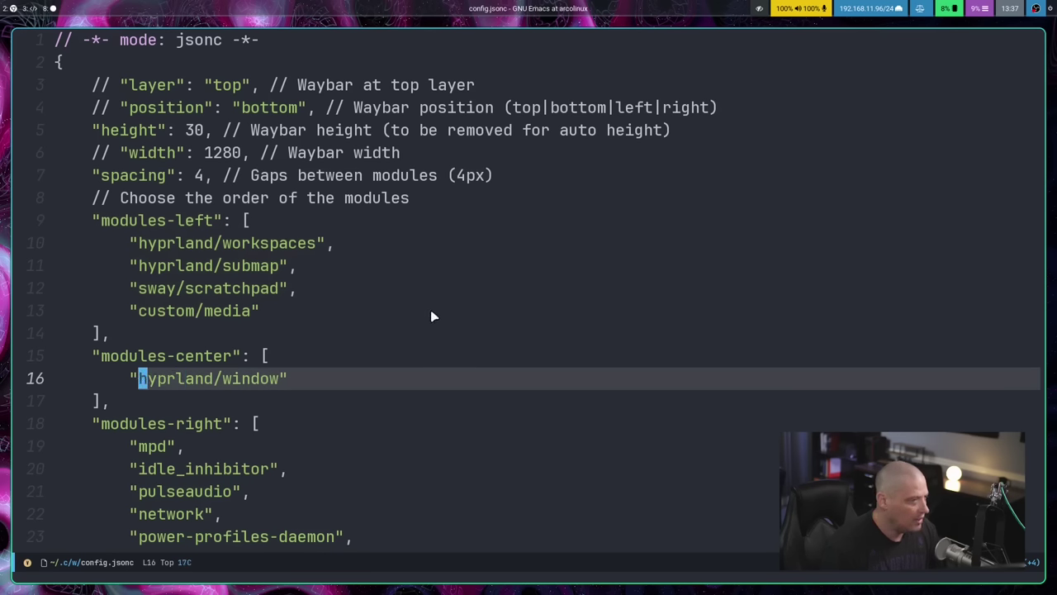
scroll(260, 445, down, 1)
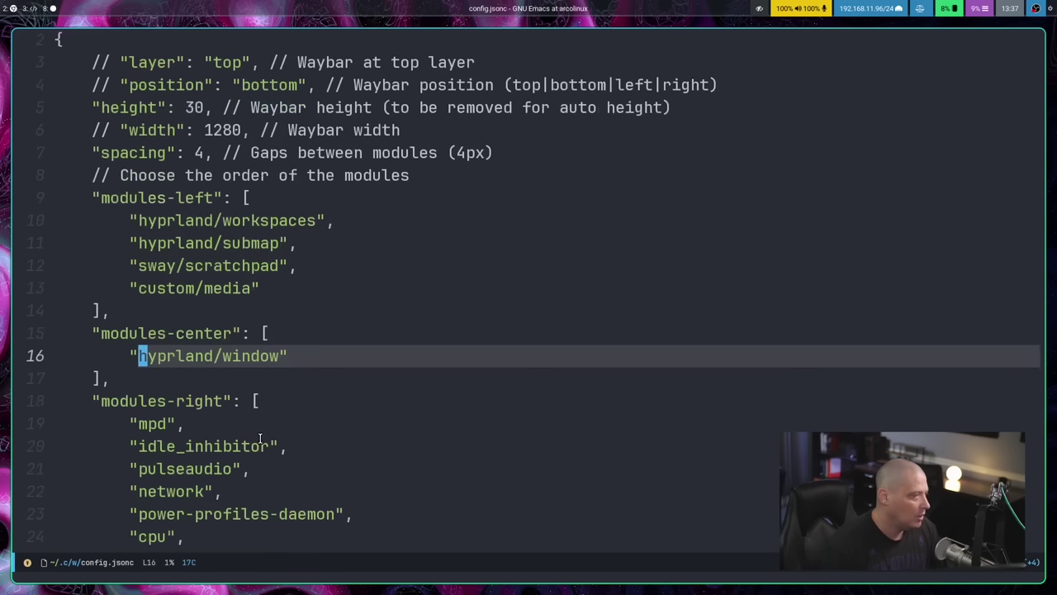
scroll(260, 444, down, 3)
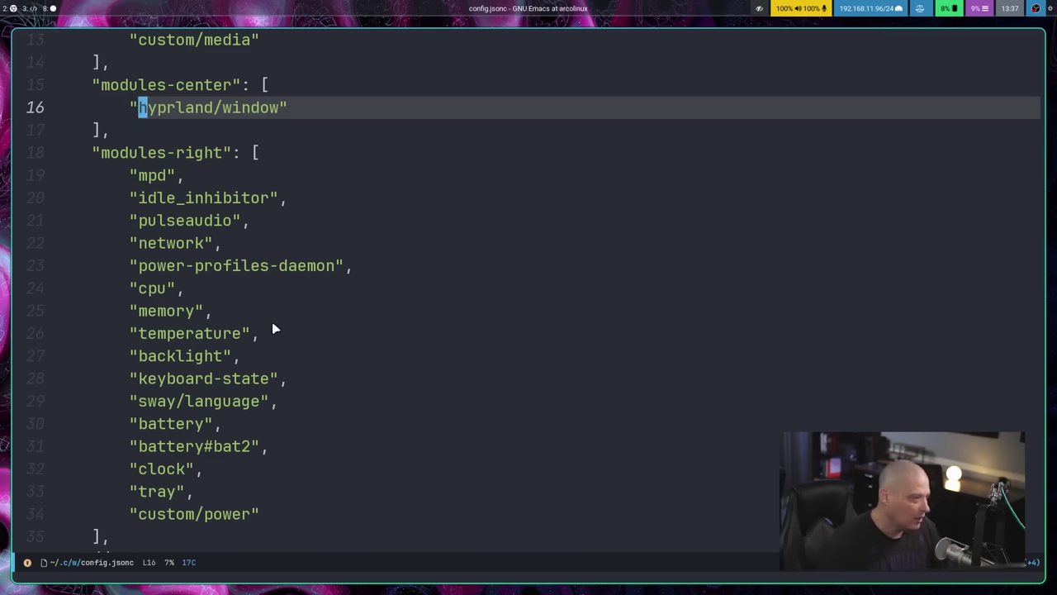
drag(273, 446, 102, 423)
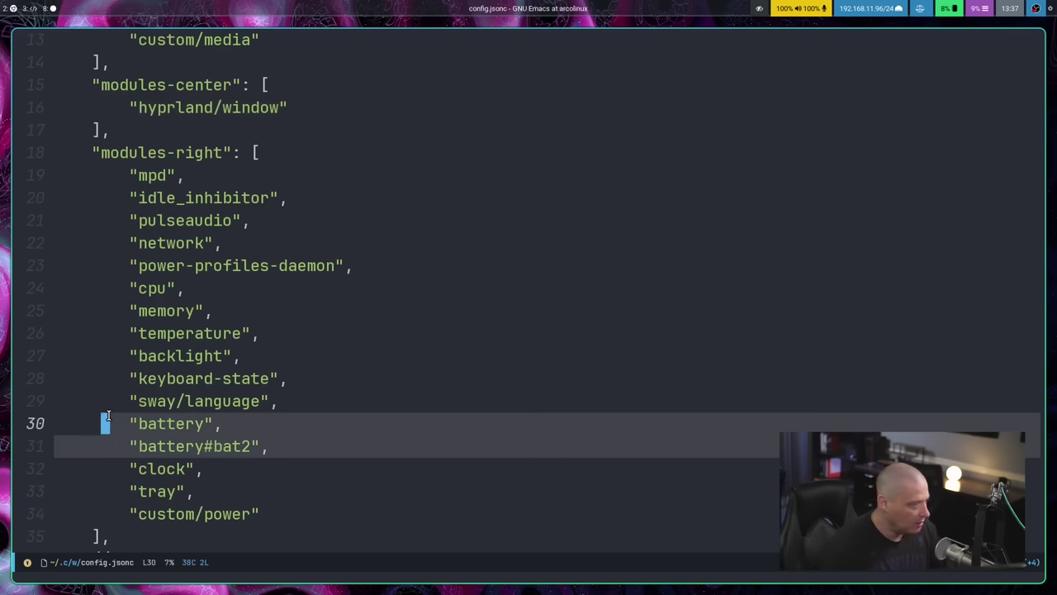
click(331, 411)
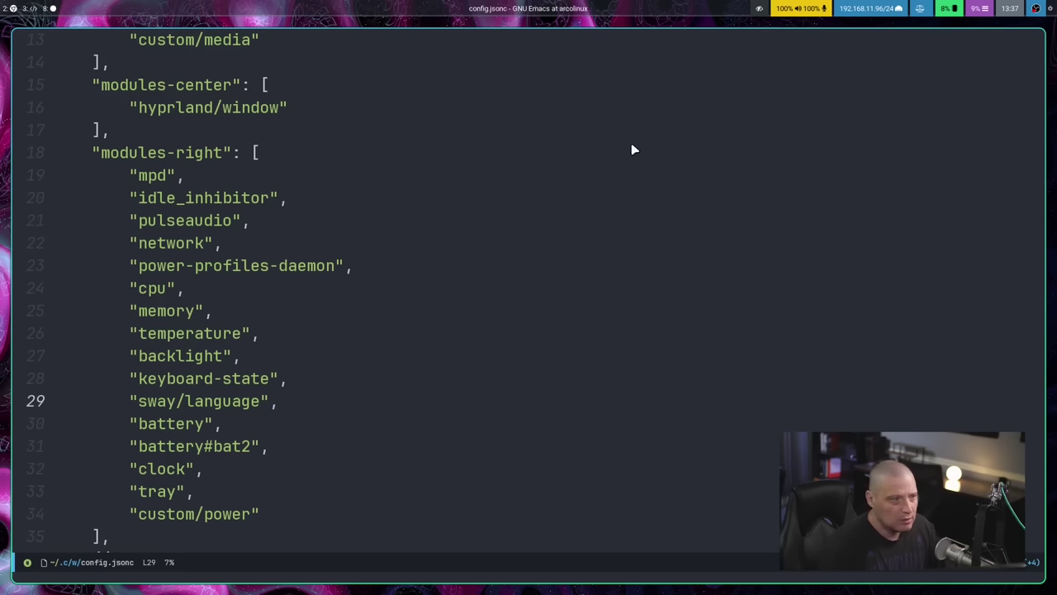
scroll(330, 278, down, 7)
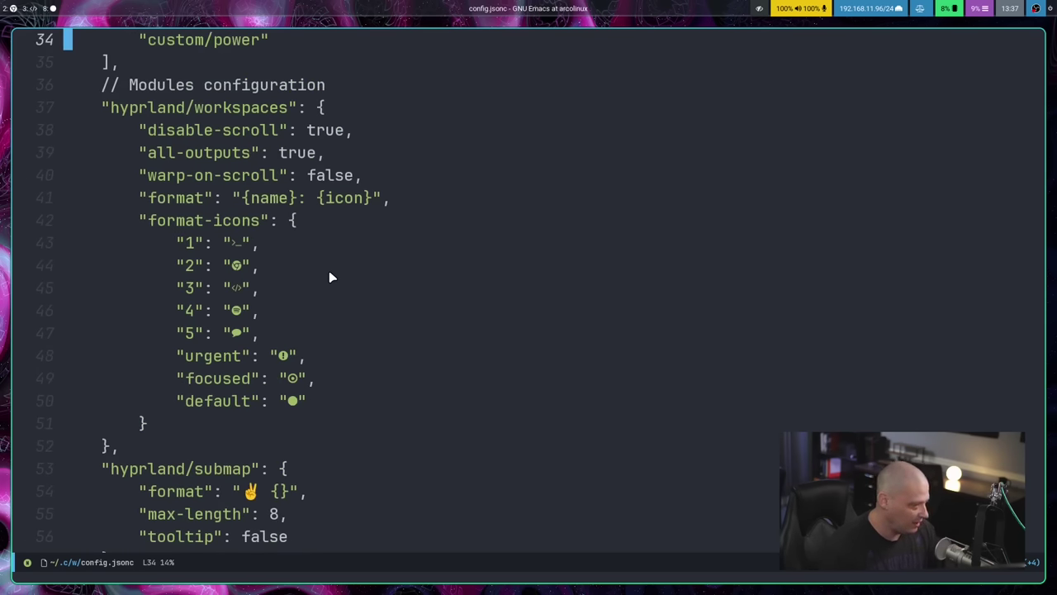
scroll(363, 289, up, 1)
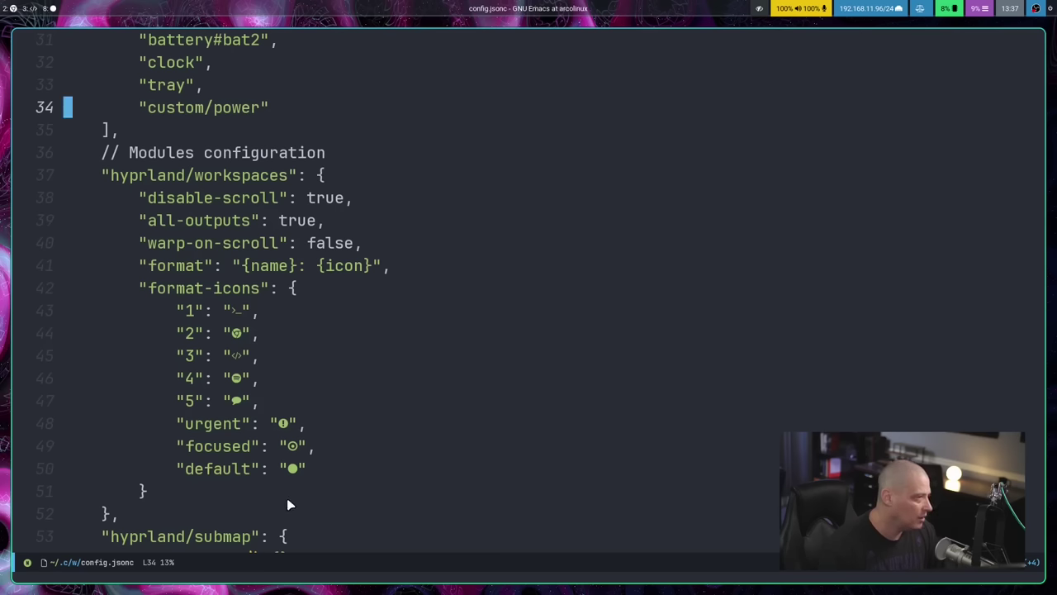
drag(142, 514, 69, 177)
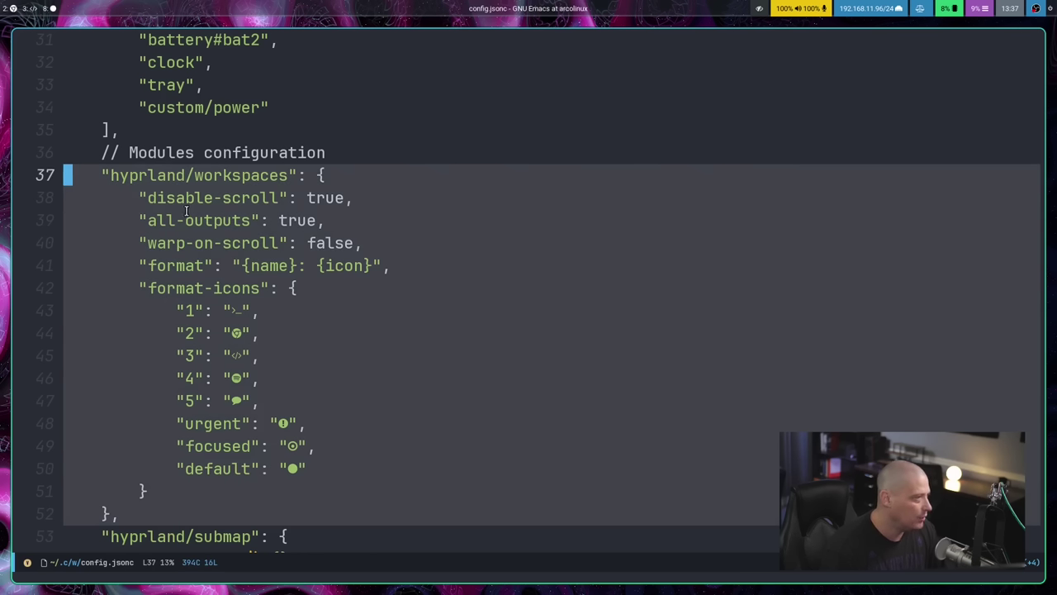
click(246, 311)
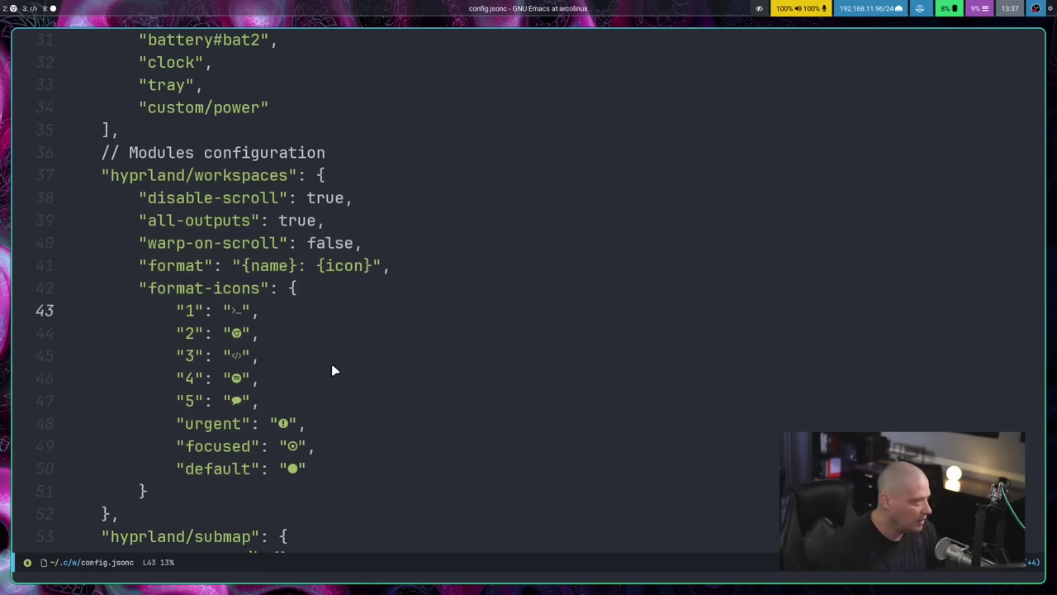
scroll(330, 369, down, 2)
scroll(331, 368, down, 3)
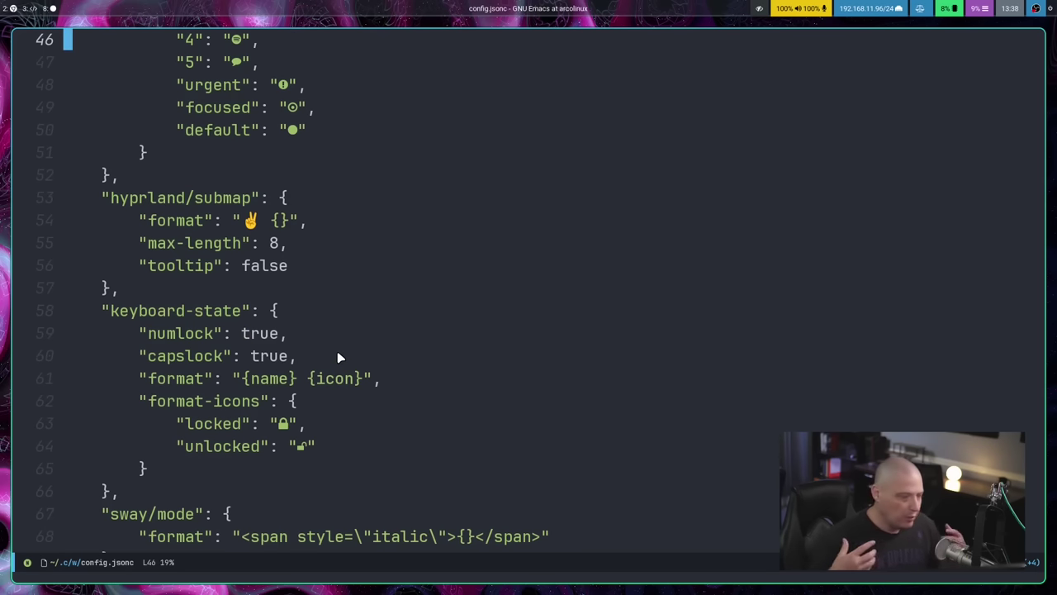
scroll(330, 323, up, 10)
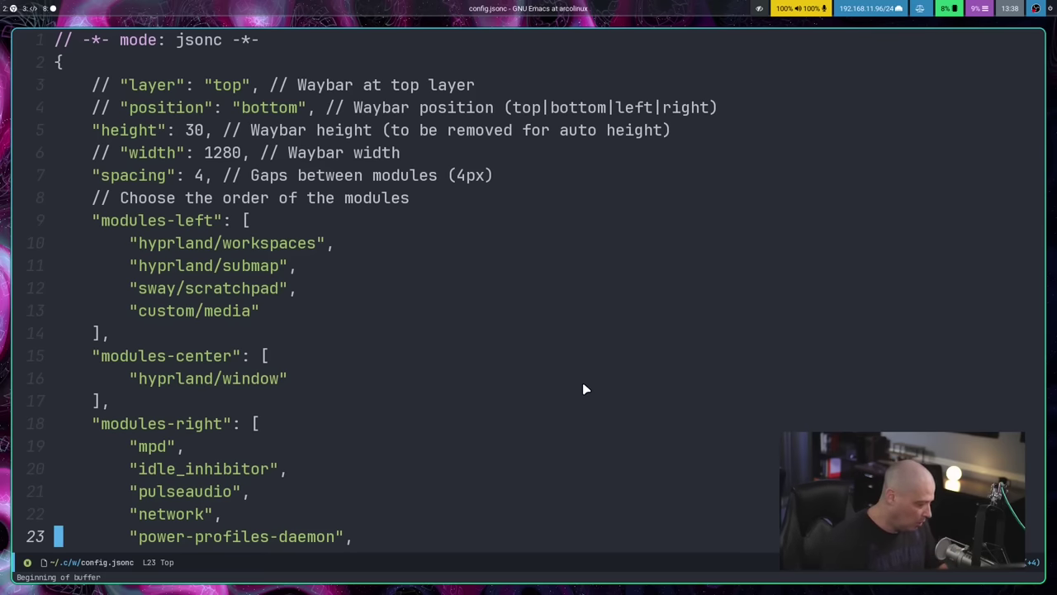
Close the Emacs window showing config.jsonc with SUPER+q.
key(super+q)
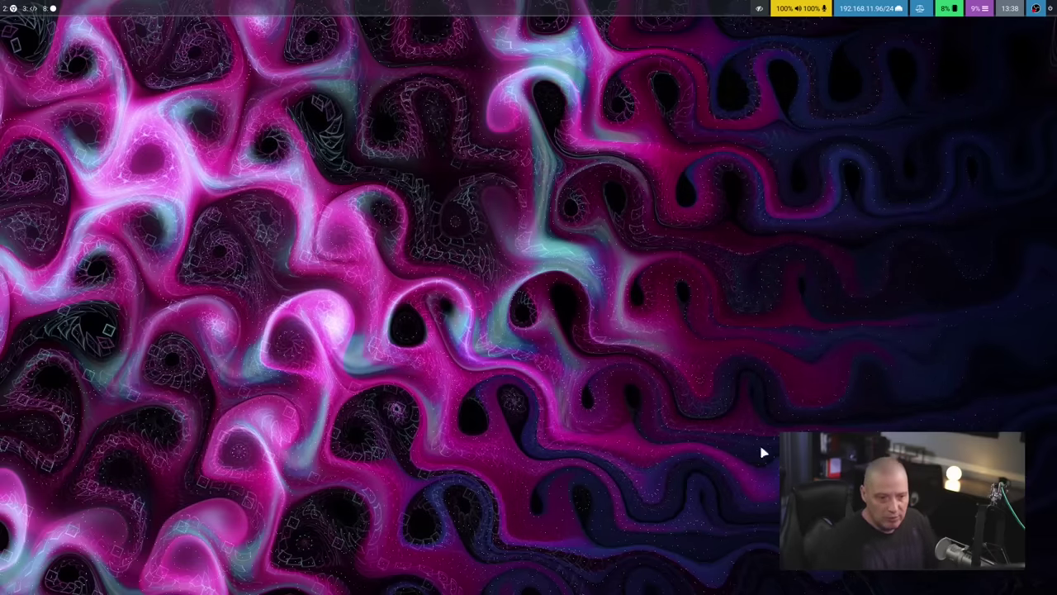